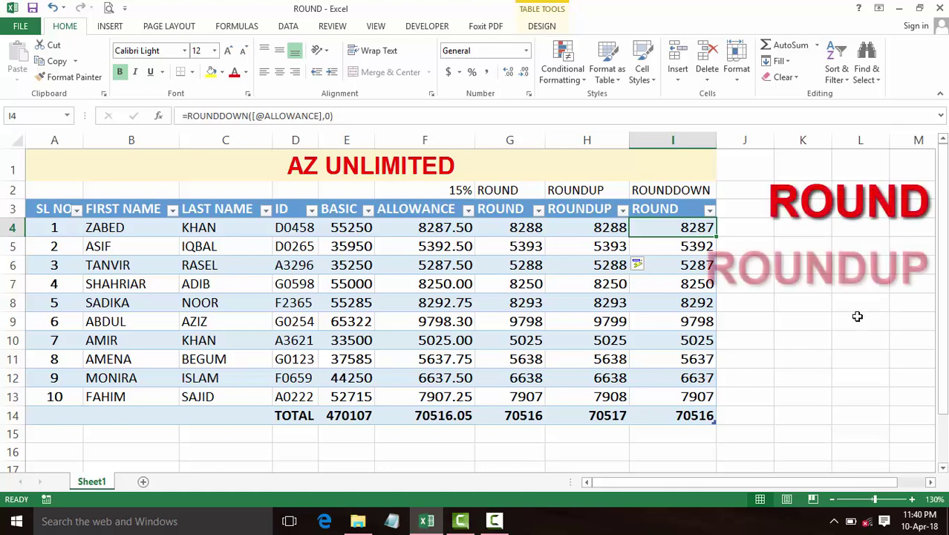
Step: Review the allowance formula in F4 and the allowance values in F6 and F11–F13
click(811, 289)
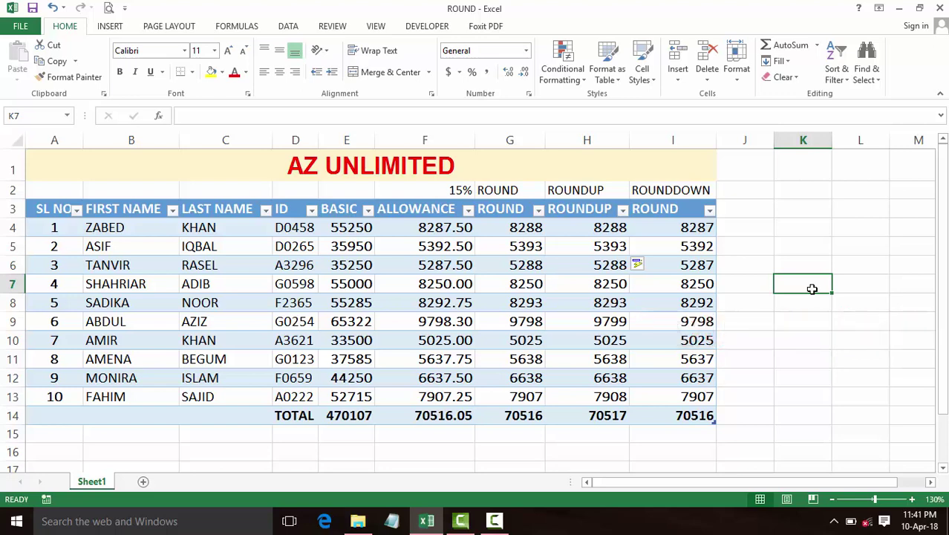
click(446, 228)
click(445, 265)
click(445, 359)
click(446, 377)
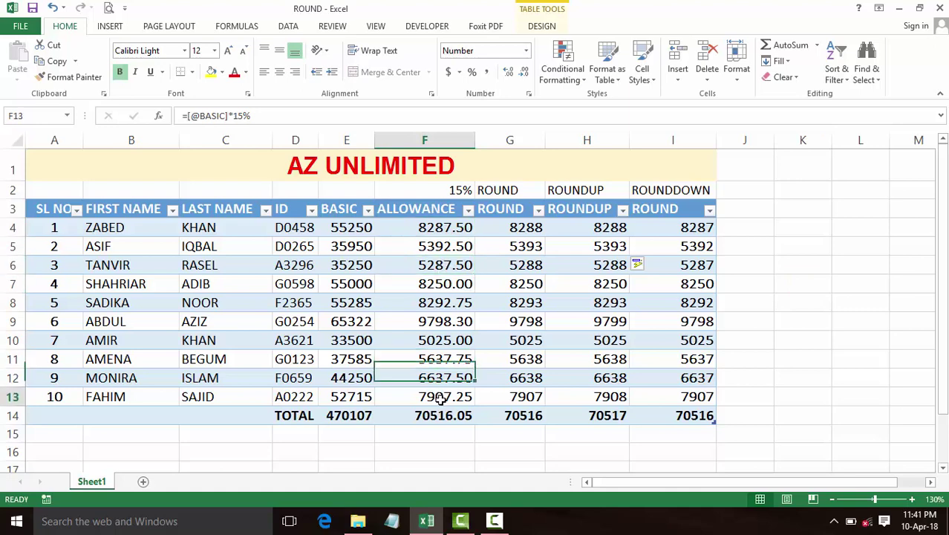
click(449, 396)
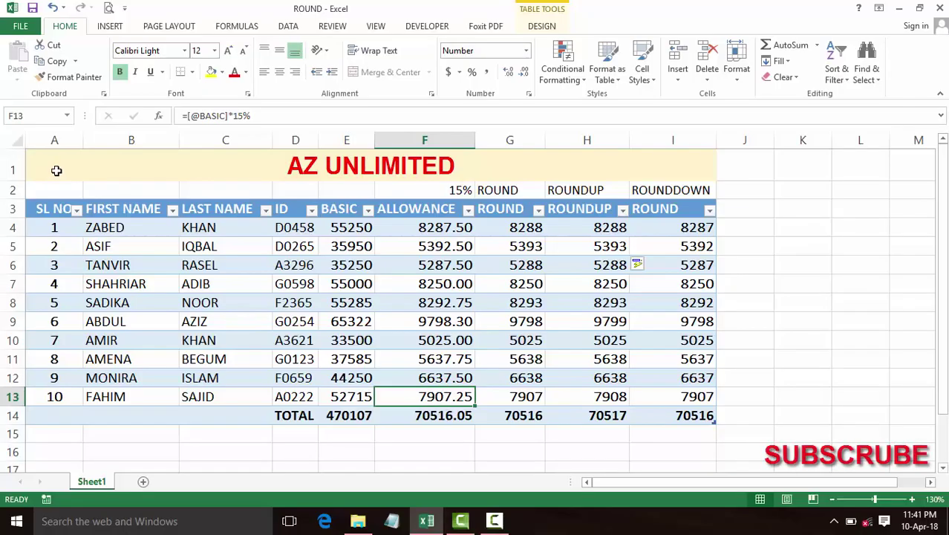
Step: Select the table and the FIRST NAME, LAST NAME, ID, BASIC and ALLOWANCE columns to compare sums
mouse_move(44, 165)
mouse_down()
mouse_move(294, 185)
mouse_move(434, 415)
mouse_up()
click(306, 428)
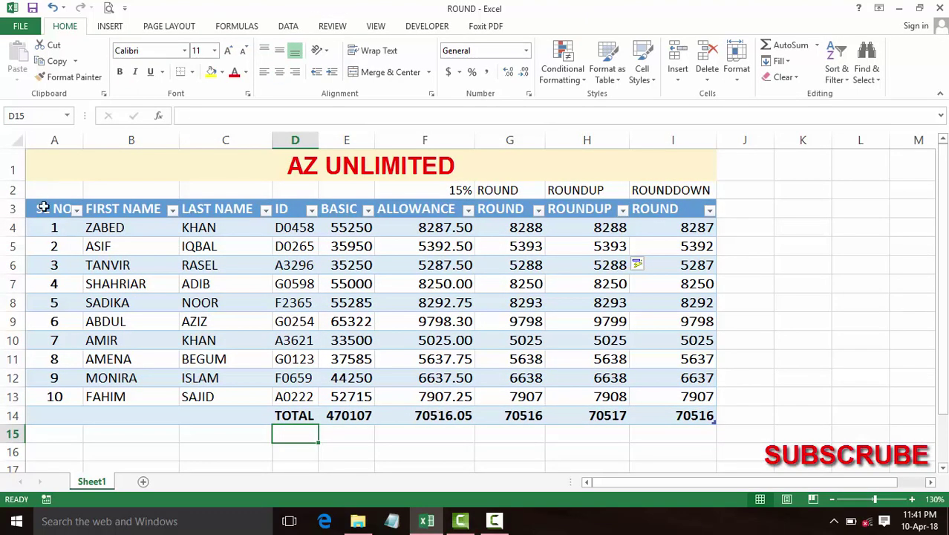
click(130, 139)
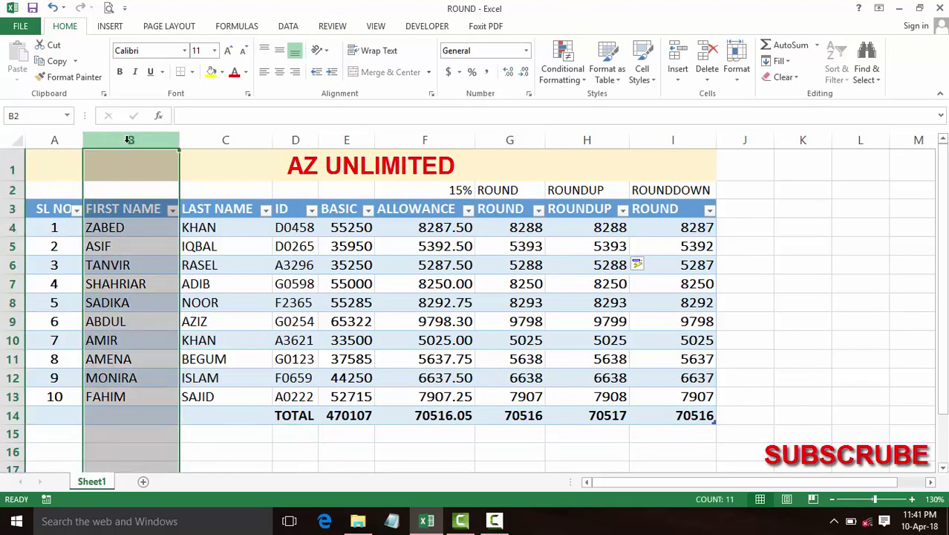
click(220, 137)
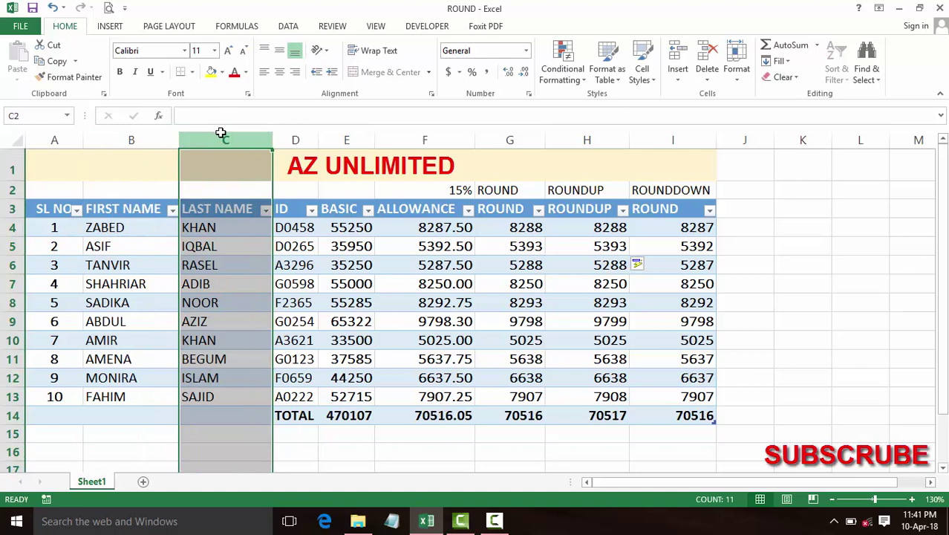
click(297, 136)
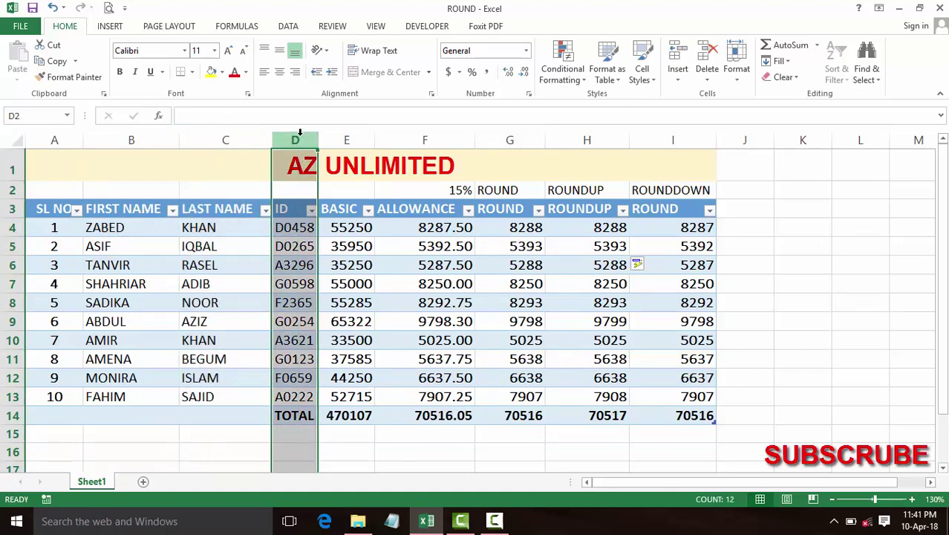
click(347, 140)
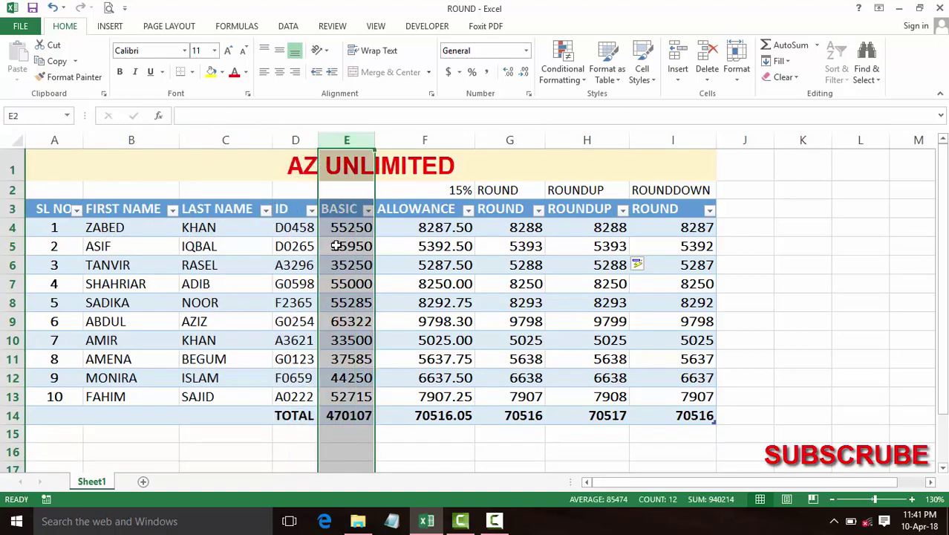
click(423, 140)
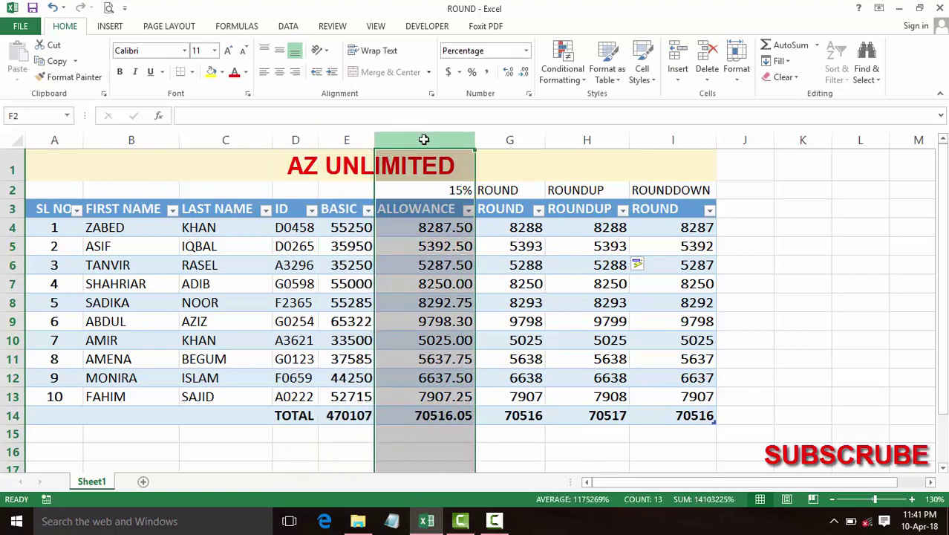
Step: Inspect the 15% rate in F2, F4's allowance formula, and the F4:F13 values with the F14 total
click(446, 190)
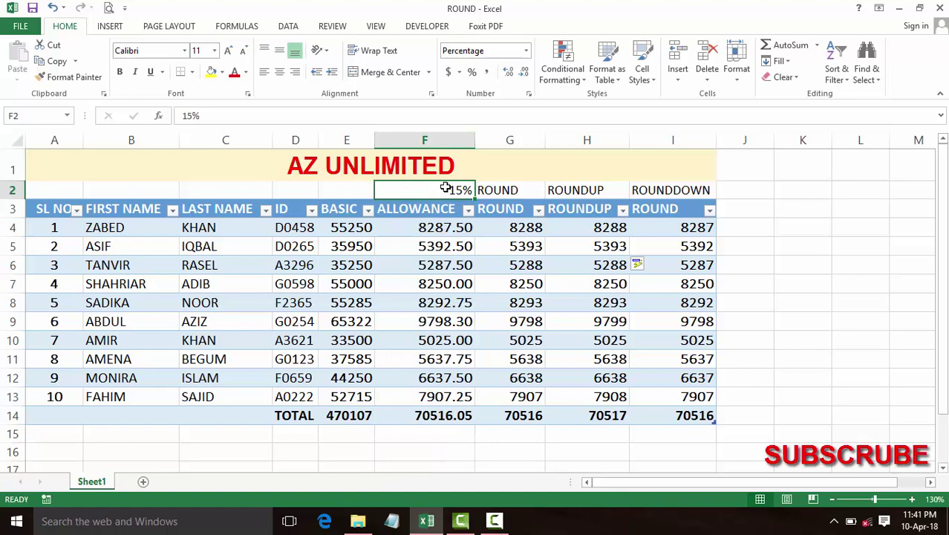
click(420, 227)
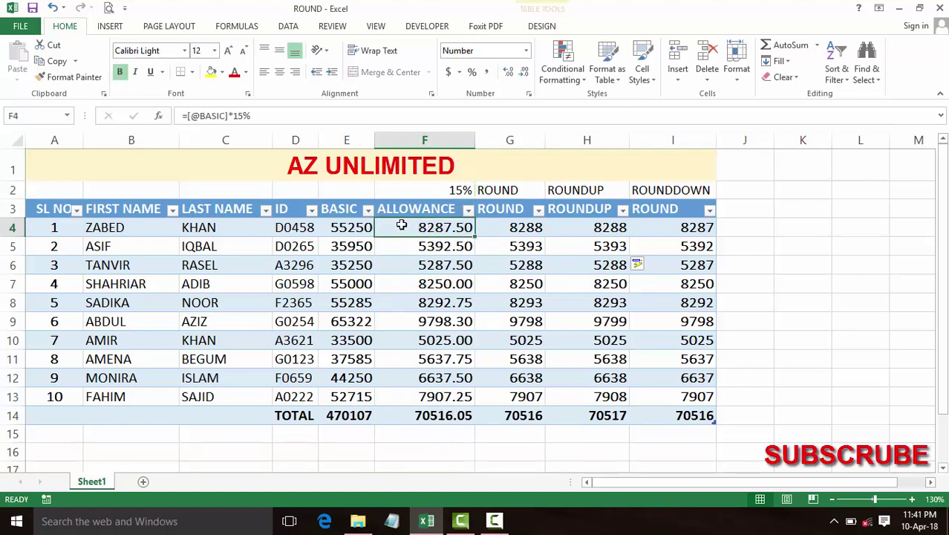
click(265, 119)
drag(228, 116, 196, 116)
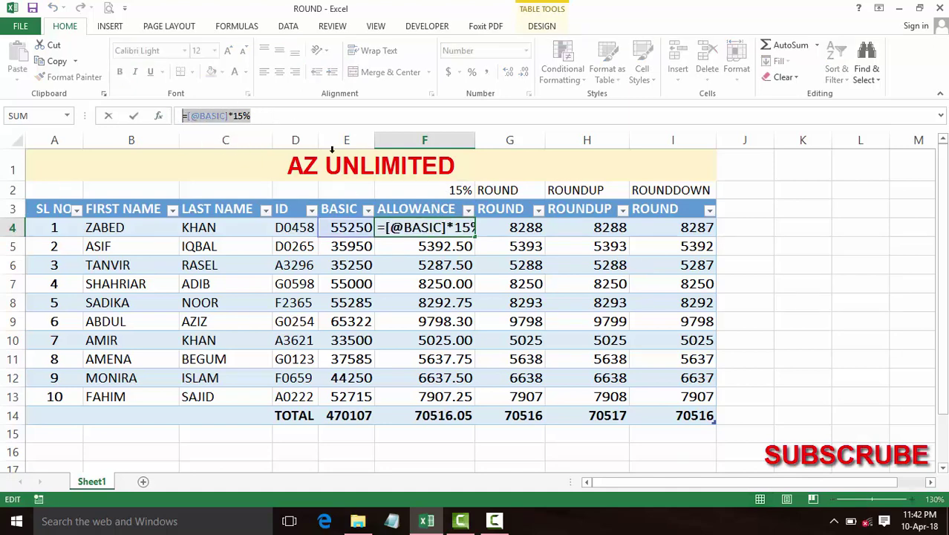
key(Escape)
drag(418, 232, 401, 393)
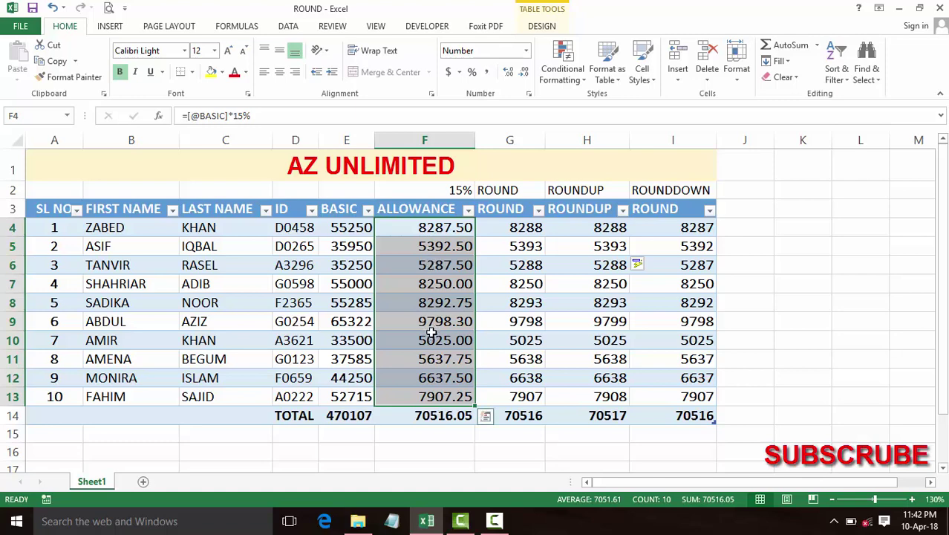
click(439, 303)
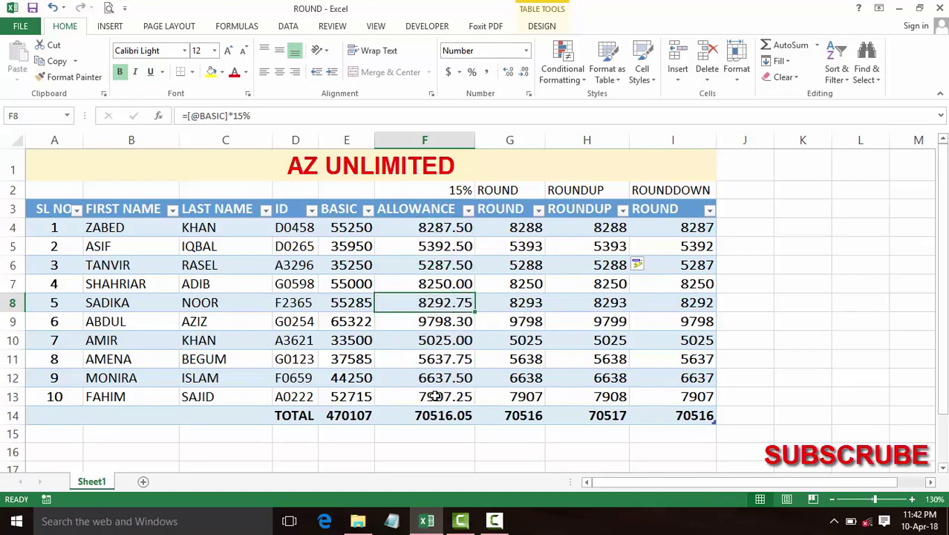
click(460, 397)
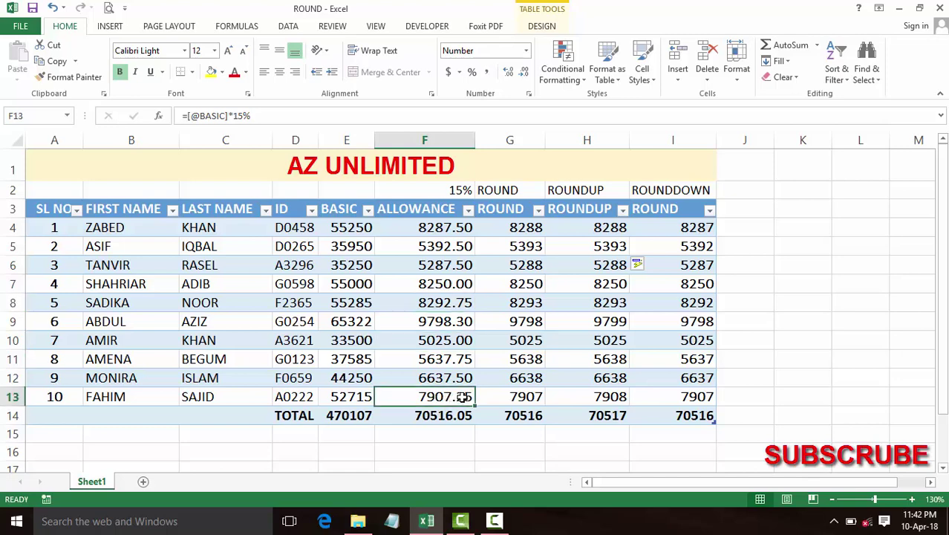
click(423, 417)
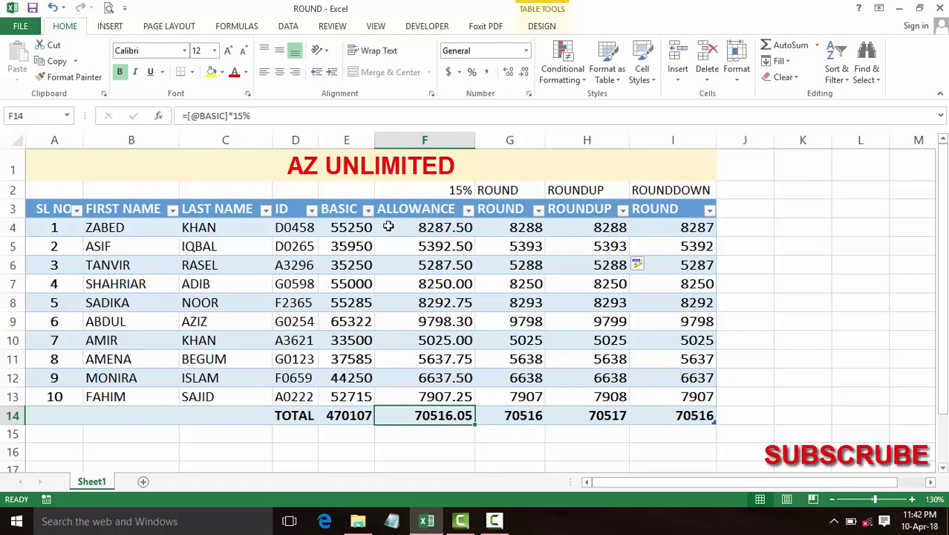
Step: Review the ROUND, ROUNDUP and ROUNDDOWN labels, G4's existing ROUND formula and the G14 total
click(496, 190)
click(571, 190)
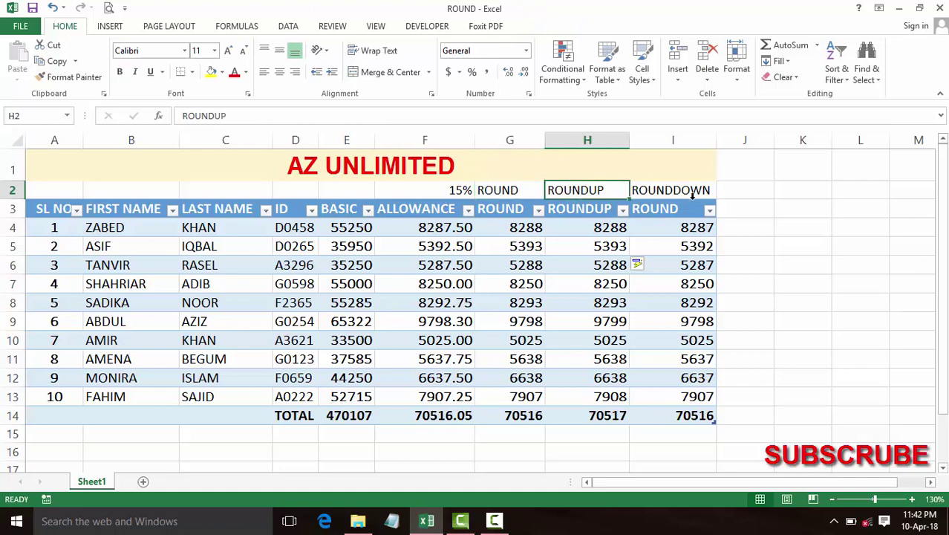
click(691, 191)
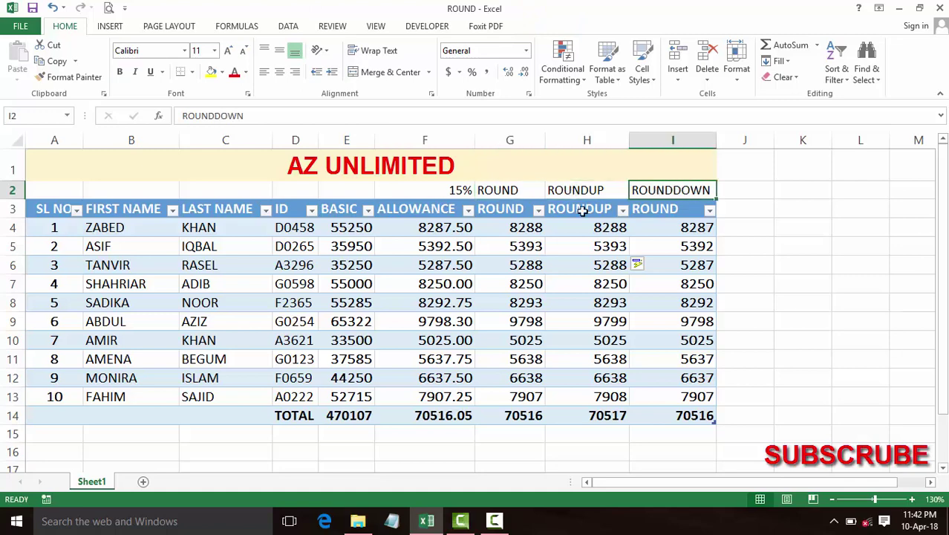
click(510, 223)
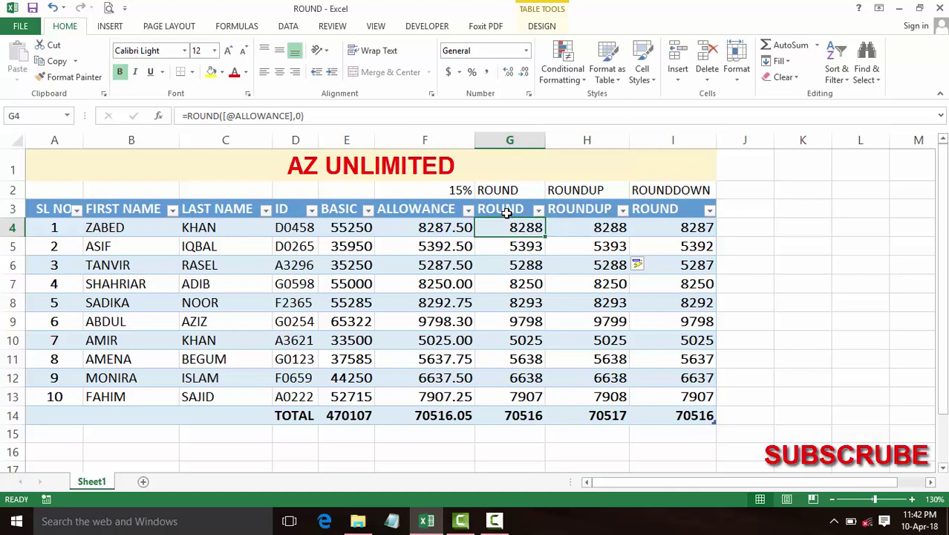
drag(313, 116, 185, 116)
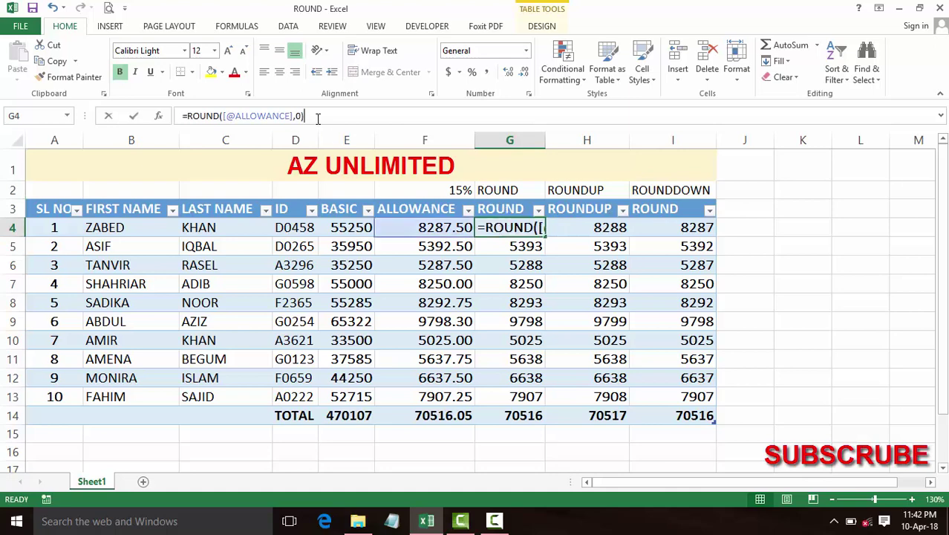
click(185, 116)
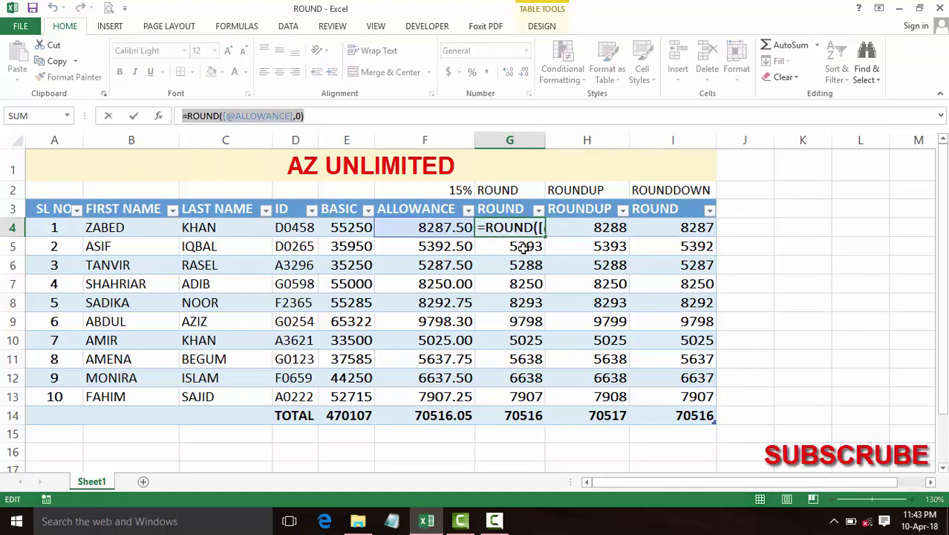
key(Escape)
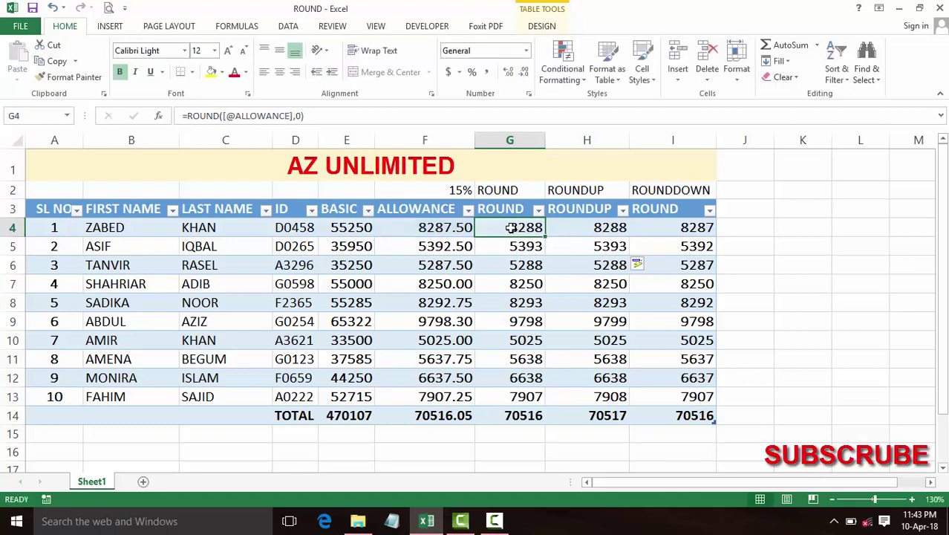
drag(497, 235, 520, 396)
click(520, 415)
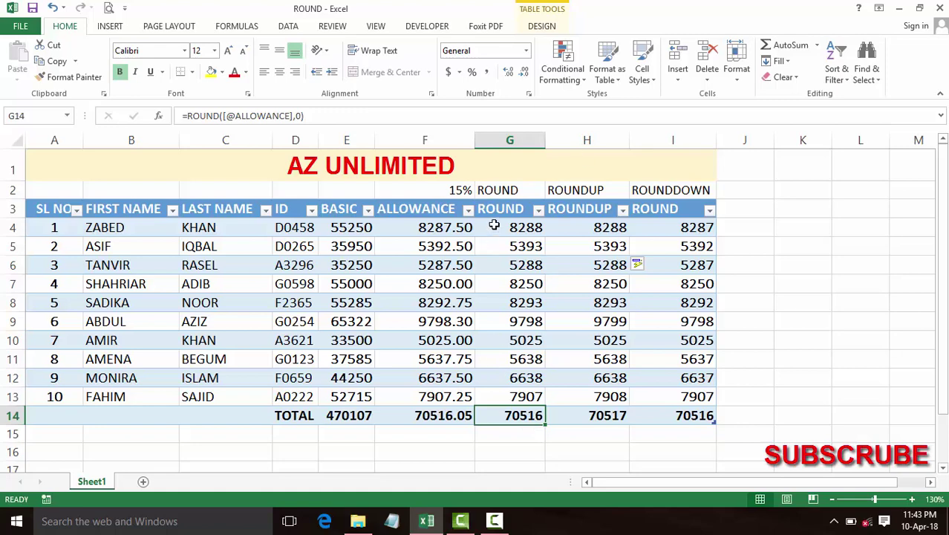
drag(493, 229, 492, 392)
key(Delete)
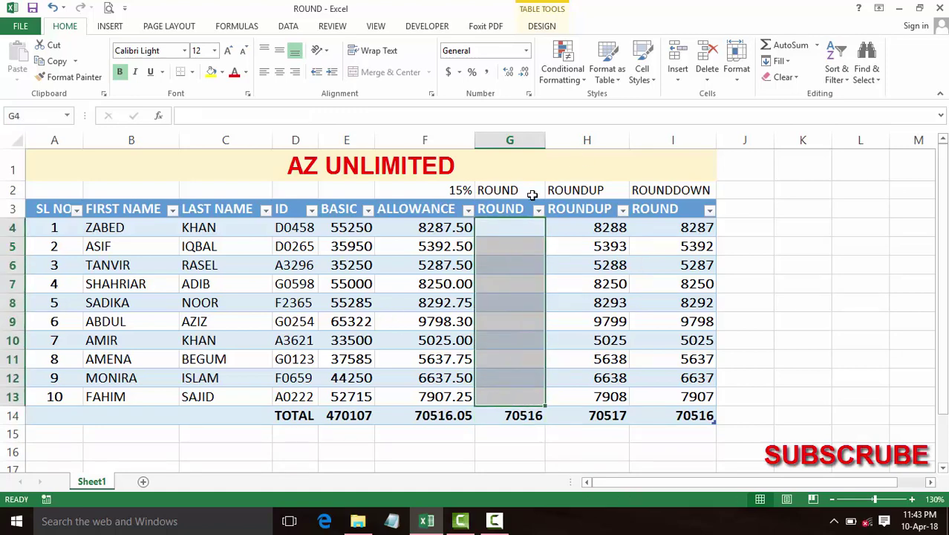
click(501, 227)
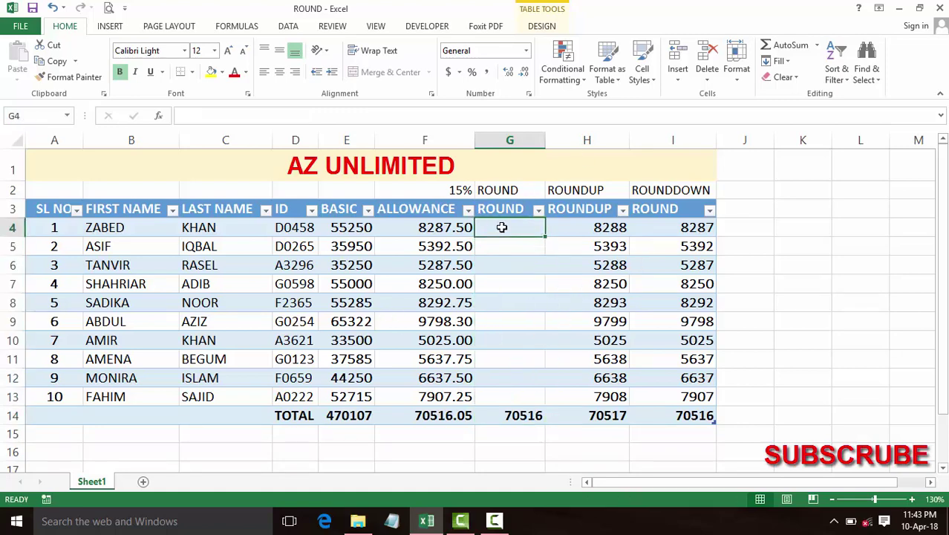
text(=)
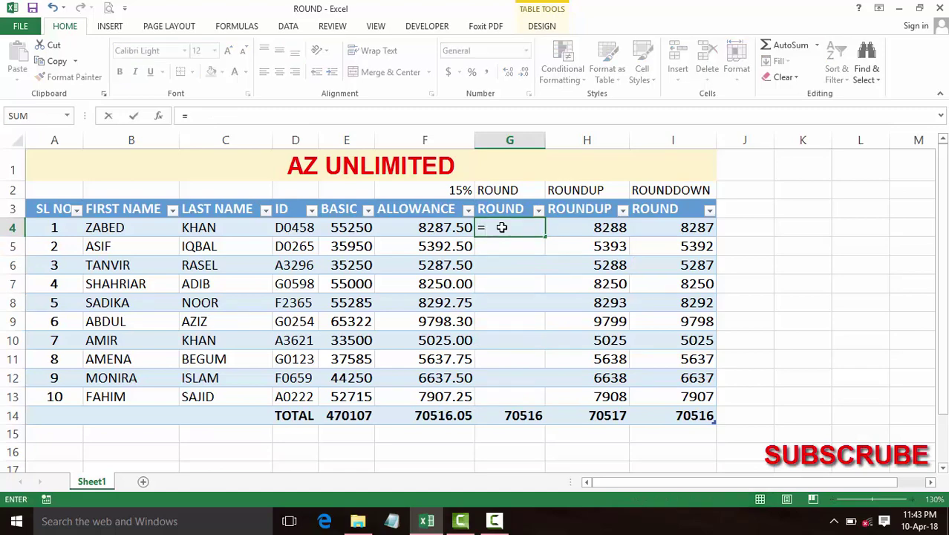
text(ro)
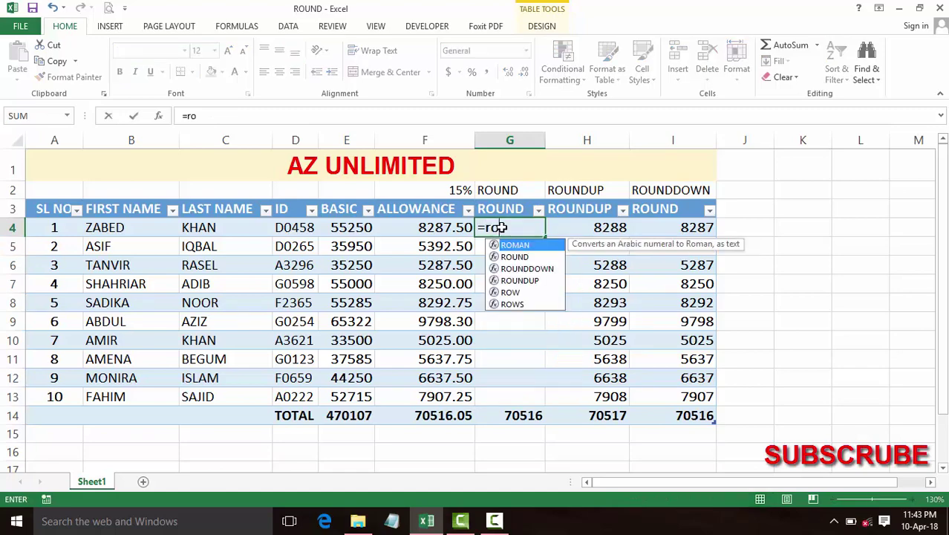
text(und)
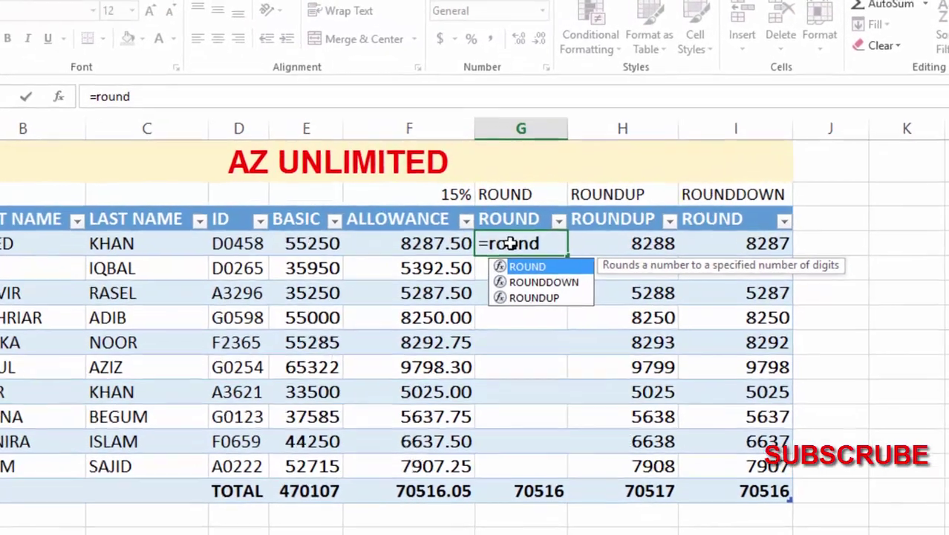
key(Tab)
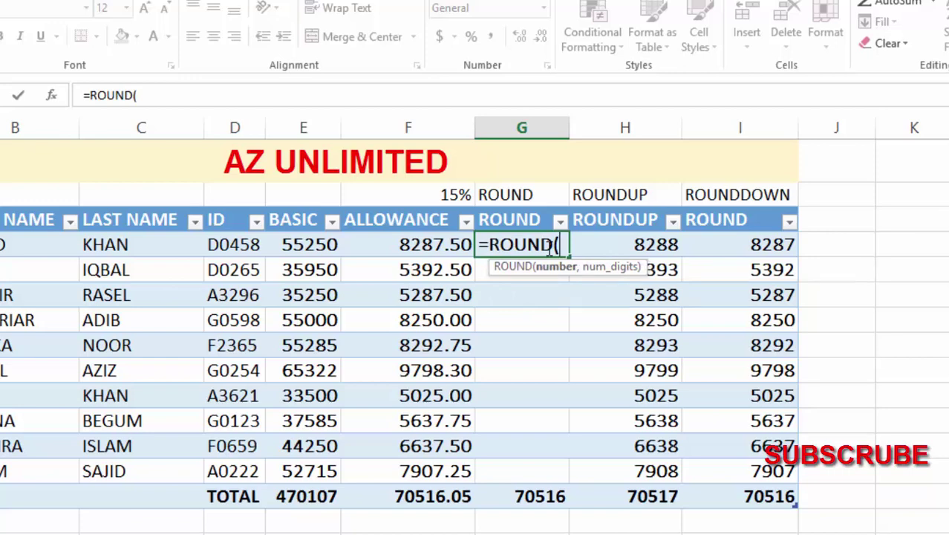
click(441, 245)
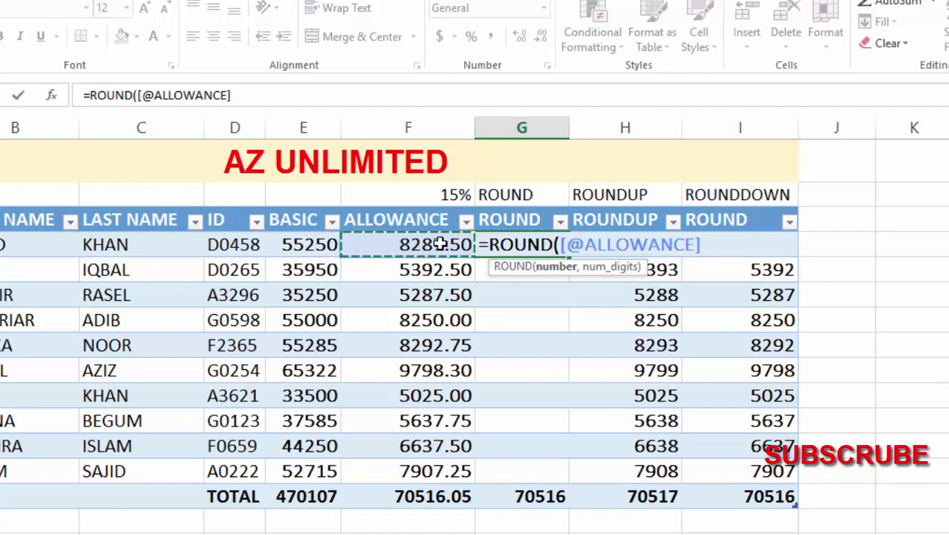
text(,)
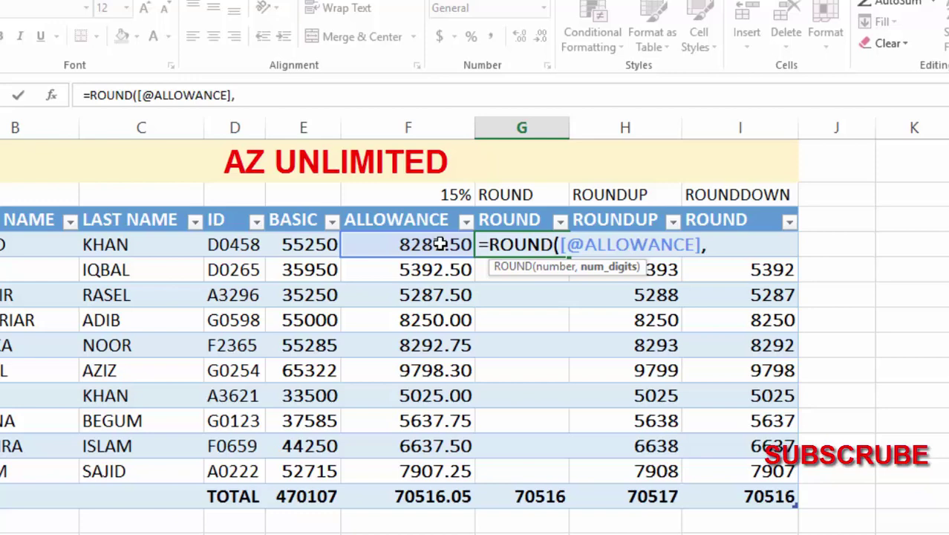
text(0)
text())
key(Return)
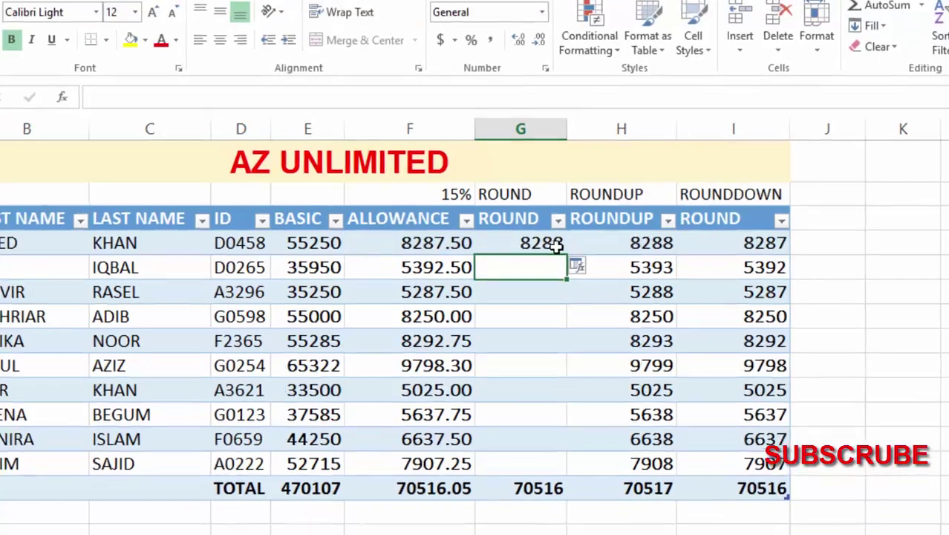
click(553, 245)
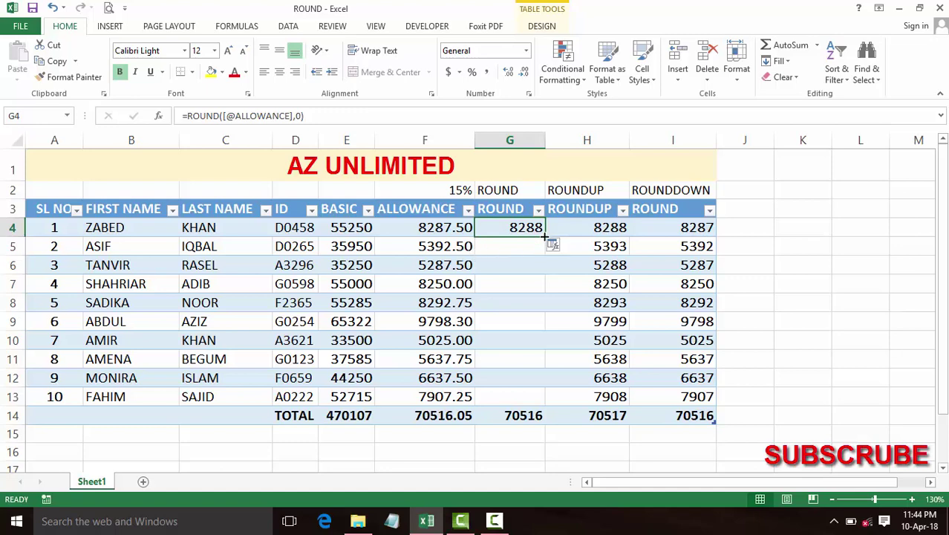
drag(544, 236, 534, 399)
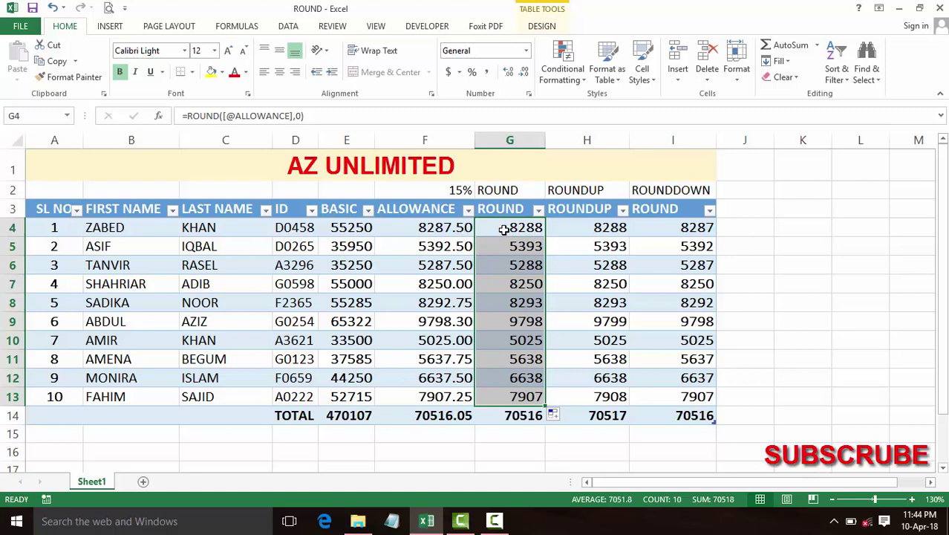
click(503, 231)
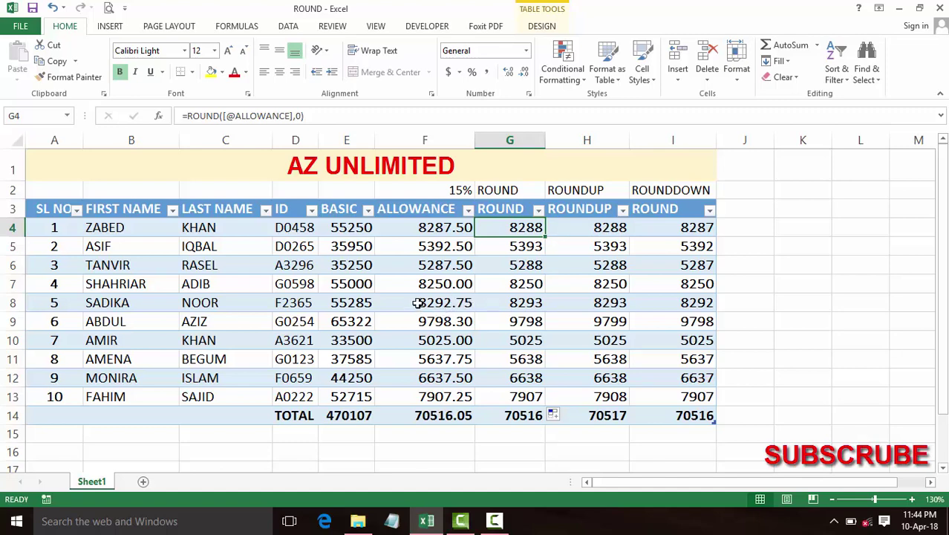
click(528, 304)
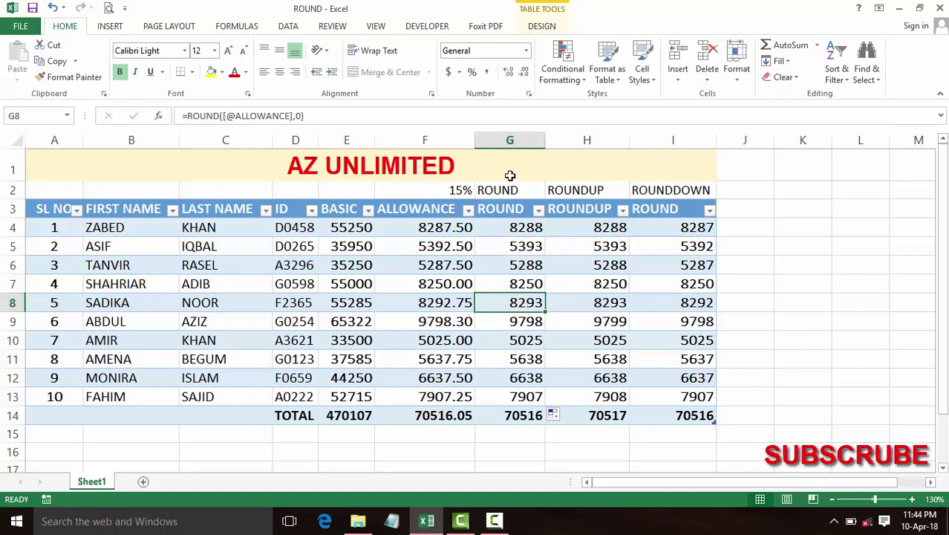
click(526, 283)
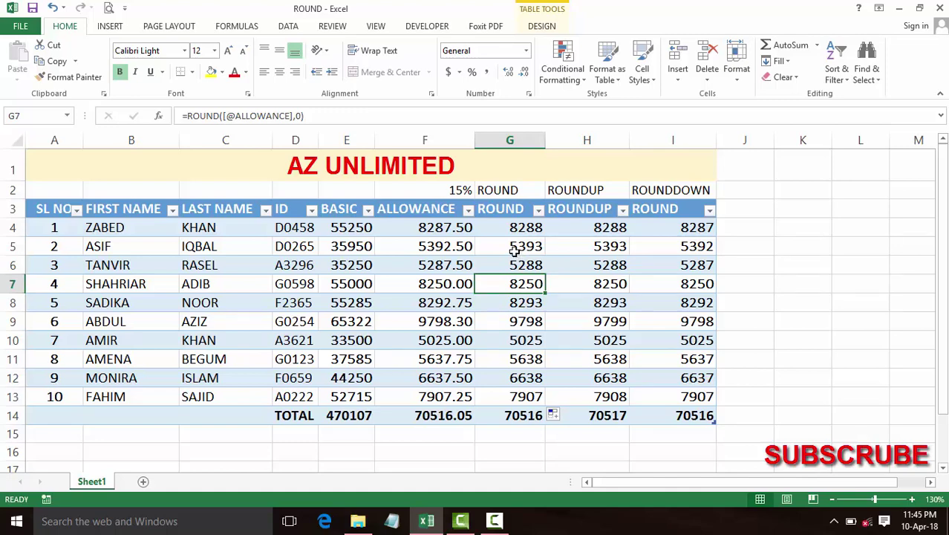
click(307, 119)
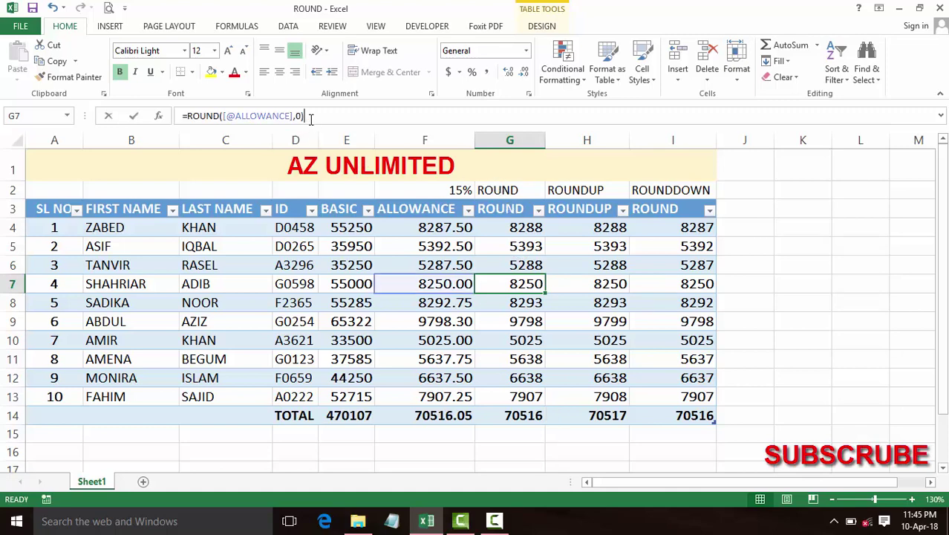
key(ctrl+Return)
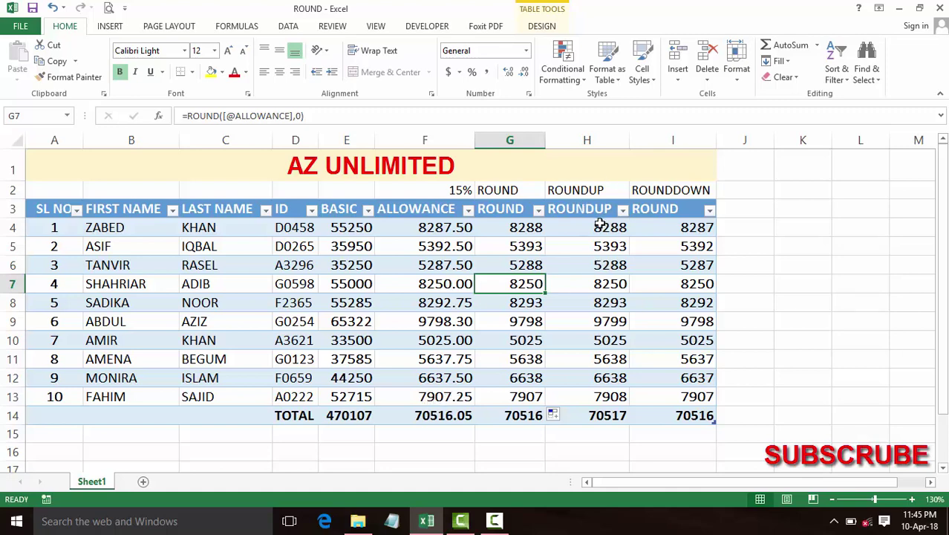
drag(598, 227, 587, 397)
key(Delete)
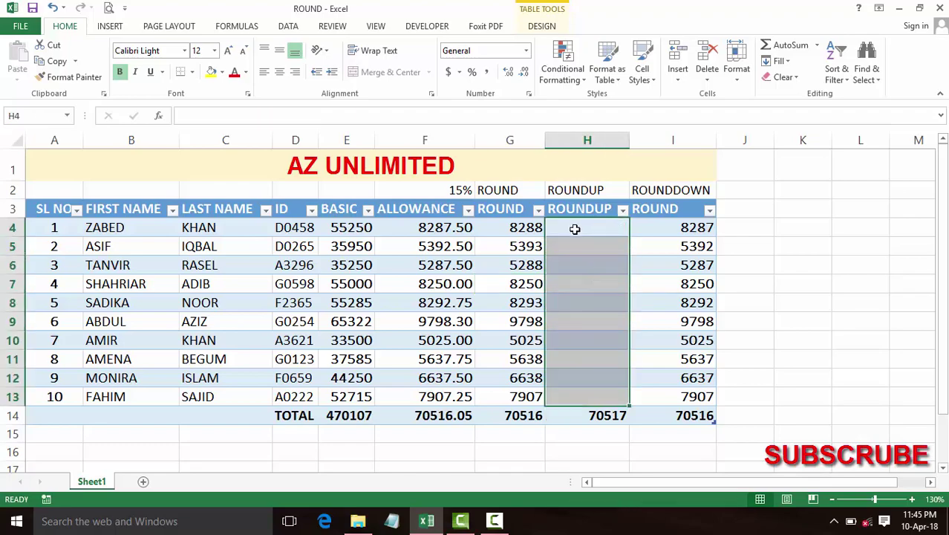
click(578, 234)
text(=)
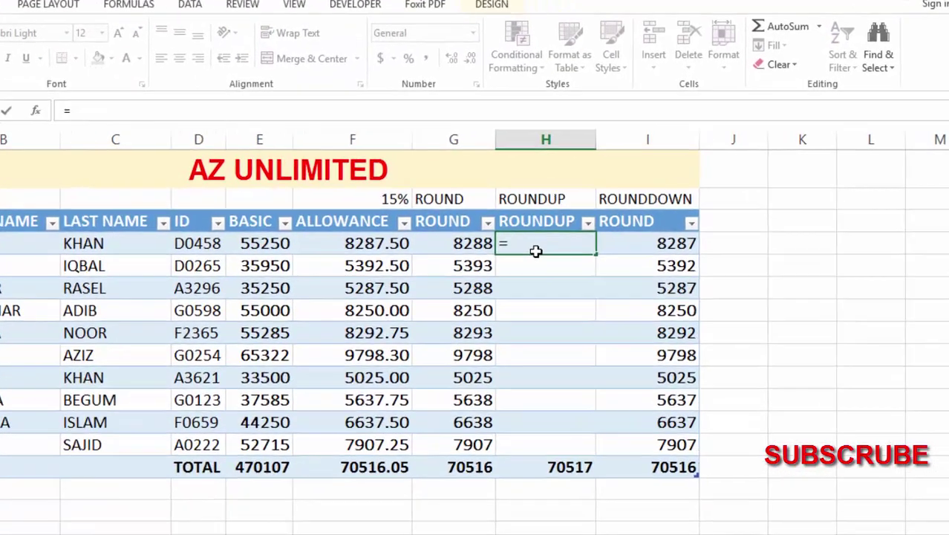
text(ro)
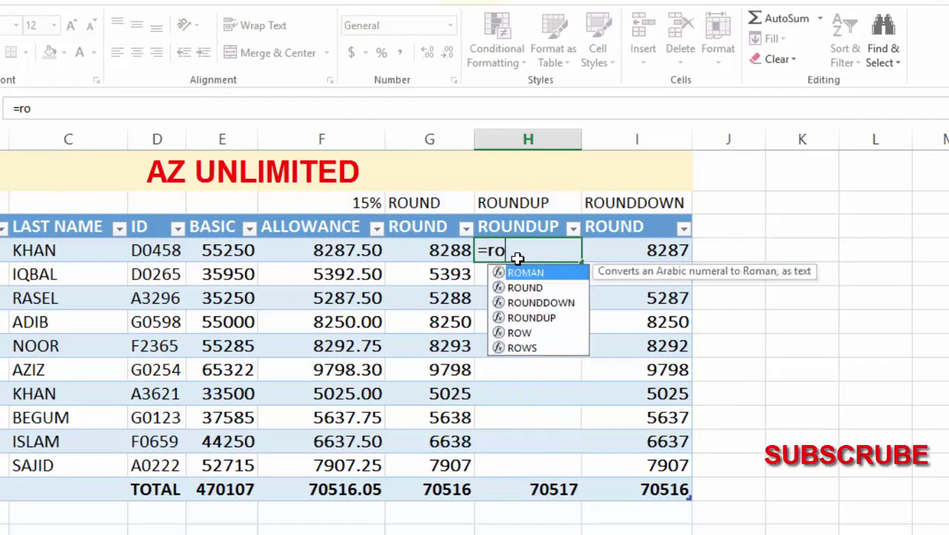
text(und)
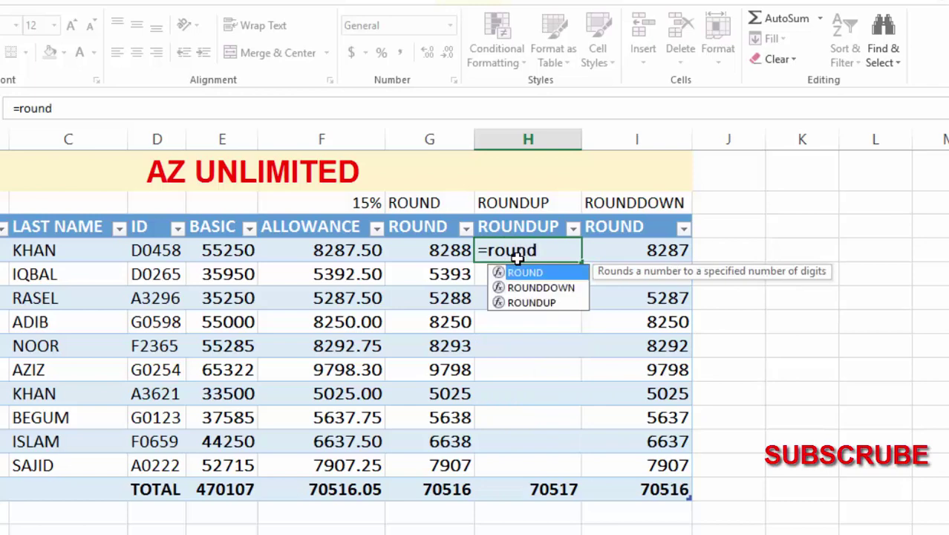
text(u)
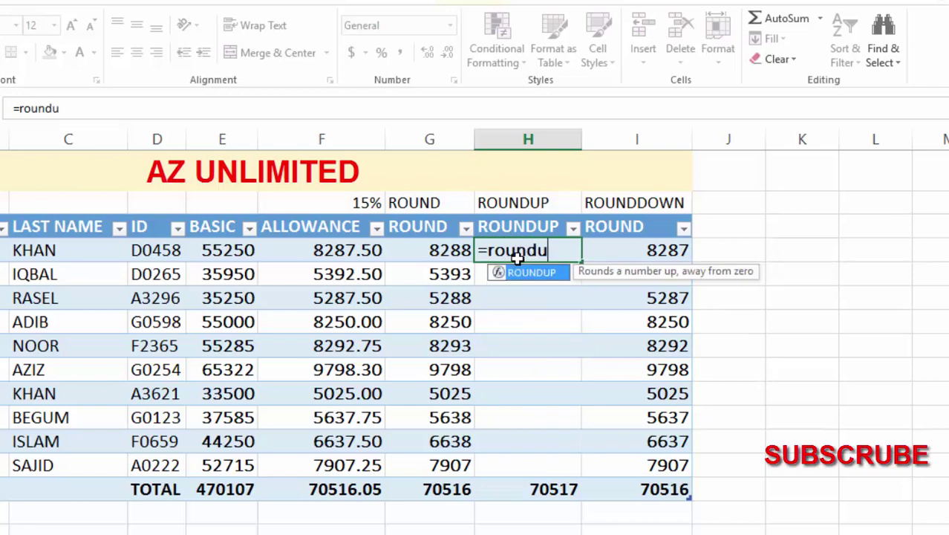
text(p)
text(()
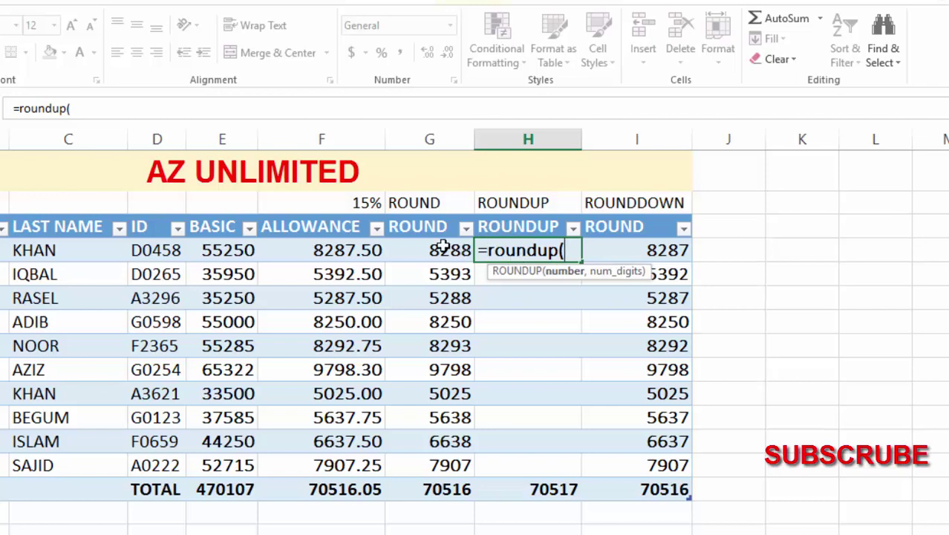
click(343, 251)
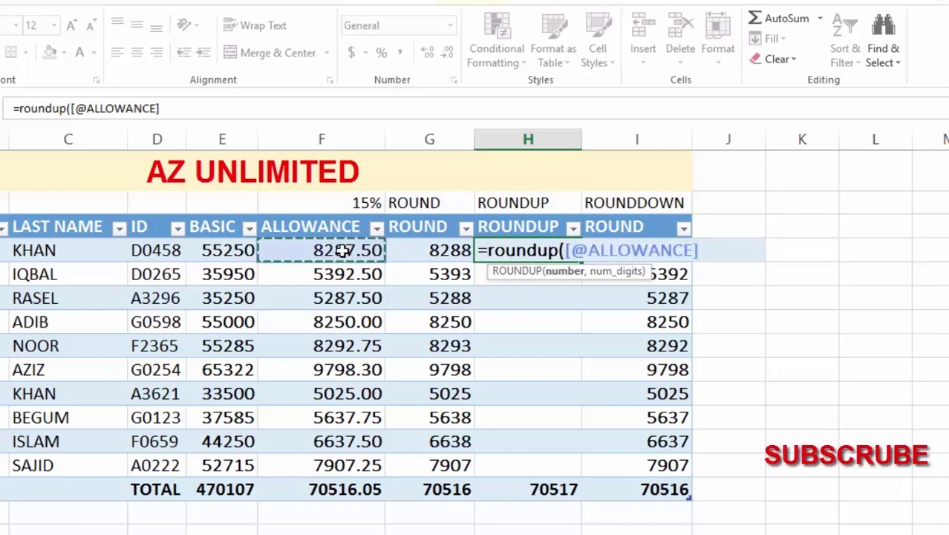
text(,)
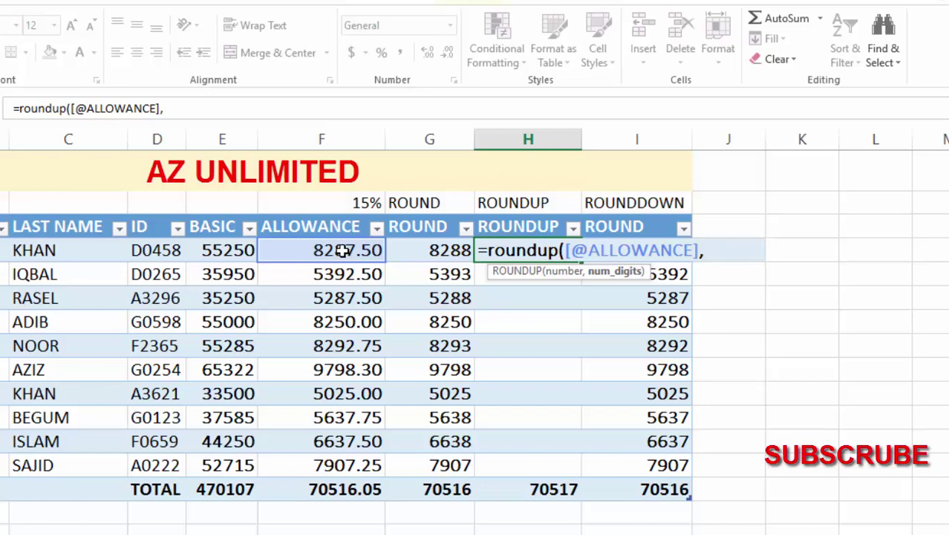
text(0)
text())
key(Return)
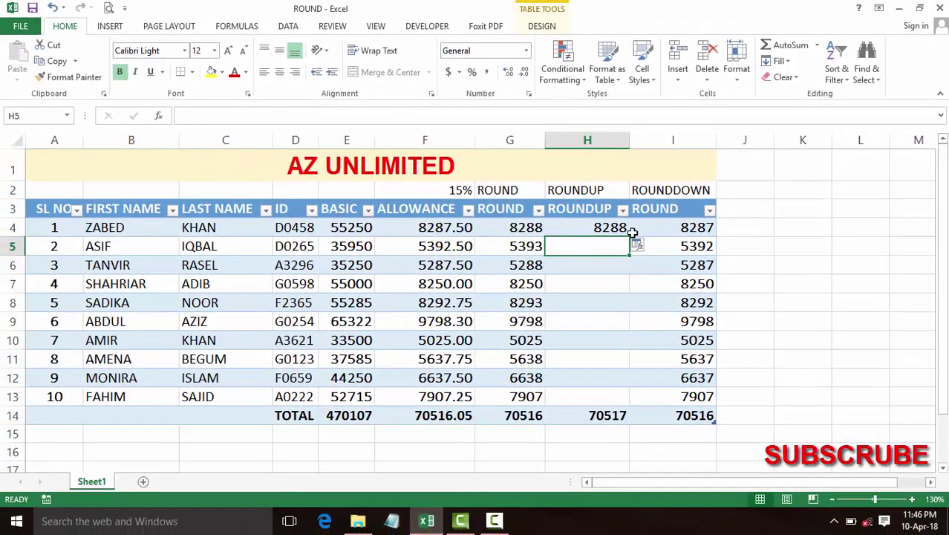
click(622, 227)
drag(628, 237, 611, 399)
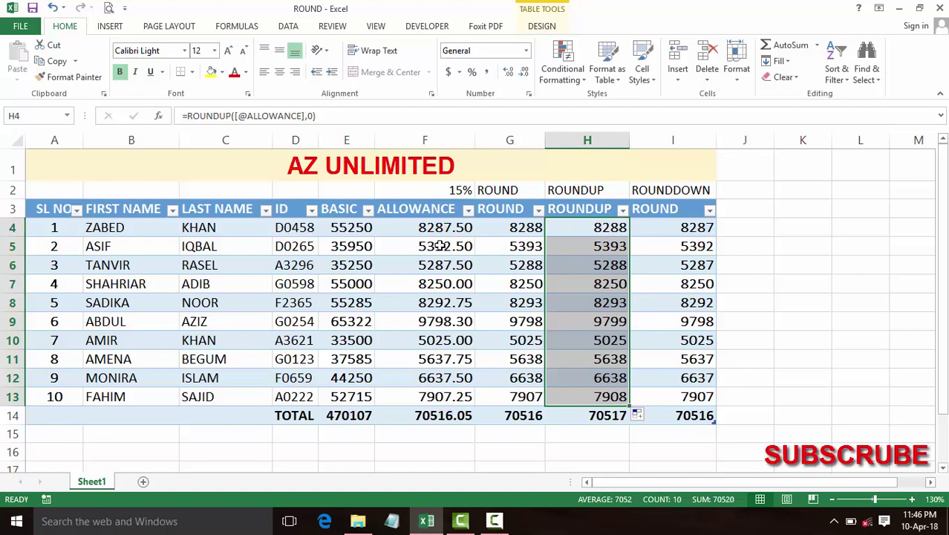
click(440, 246)
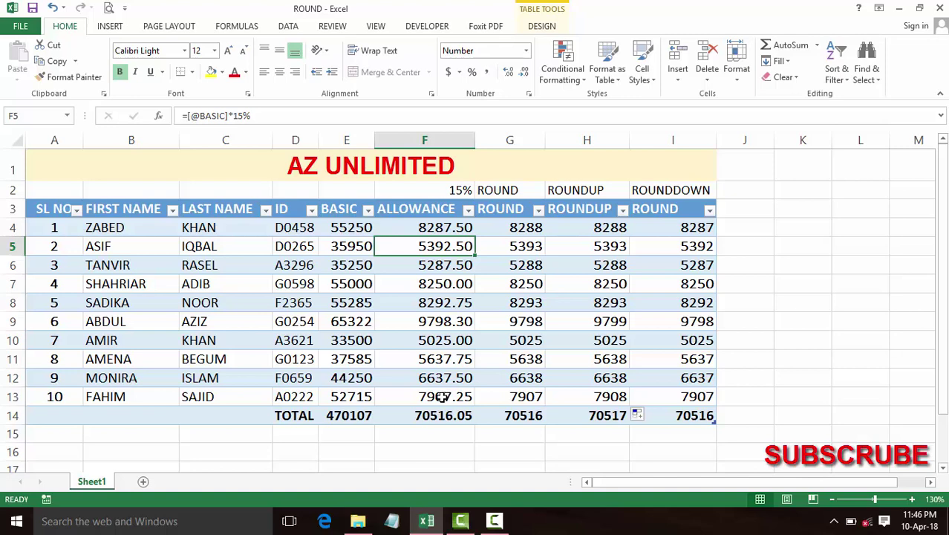
click(603, 398)
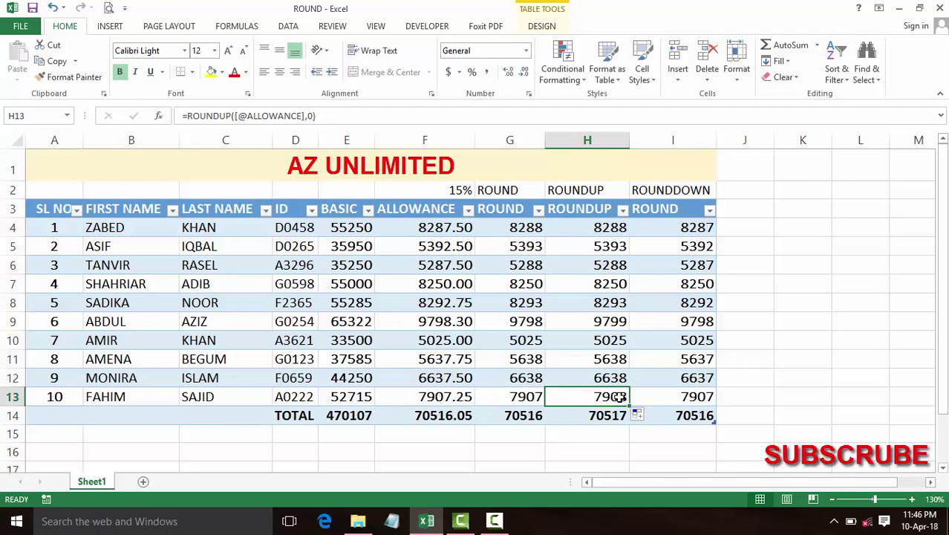
click(461, 395)
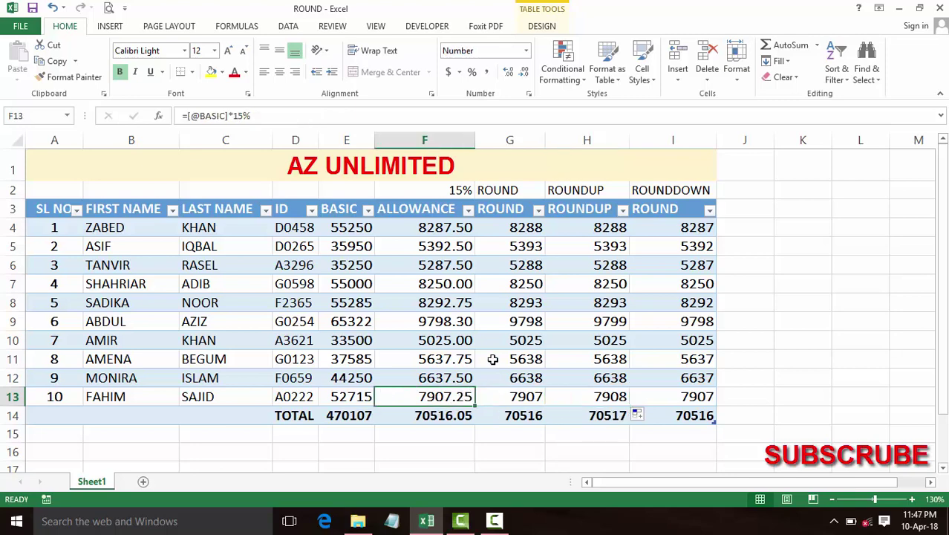
text(7)
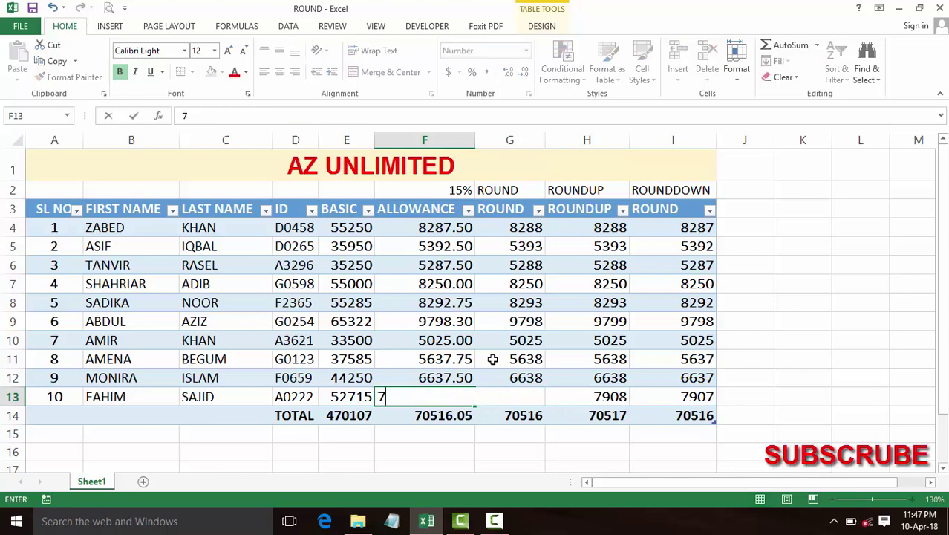
text(907)
text(.05)
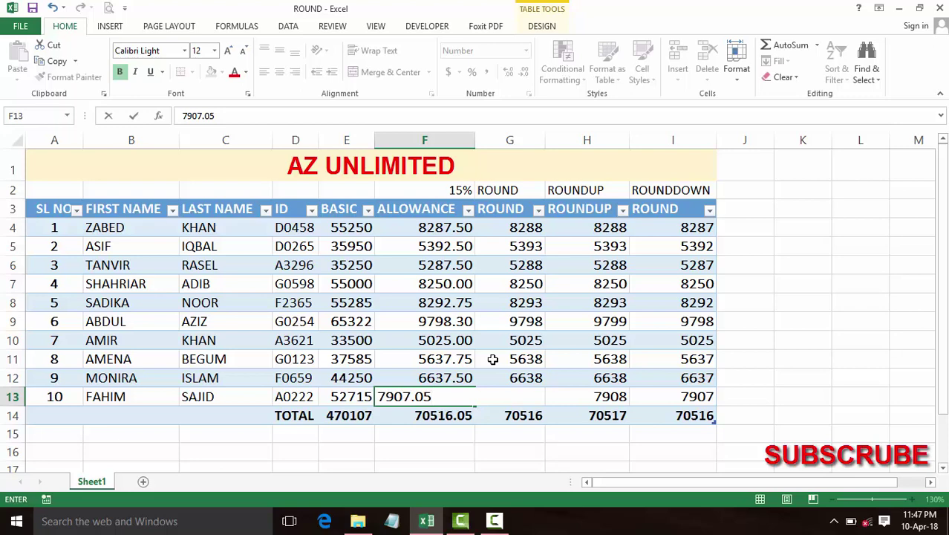
key(Return)
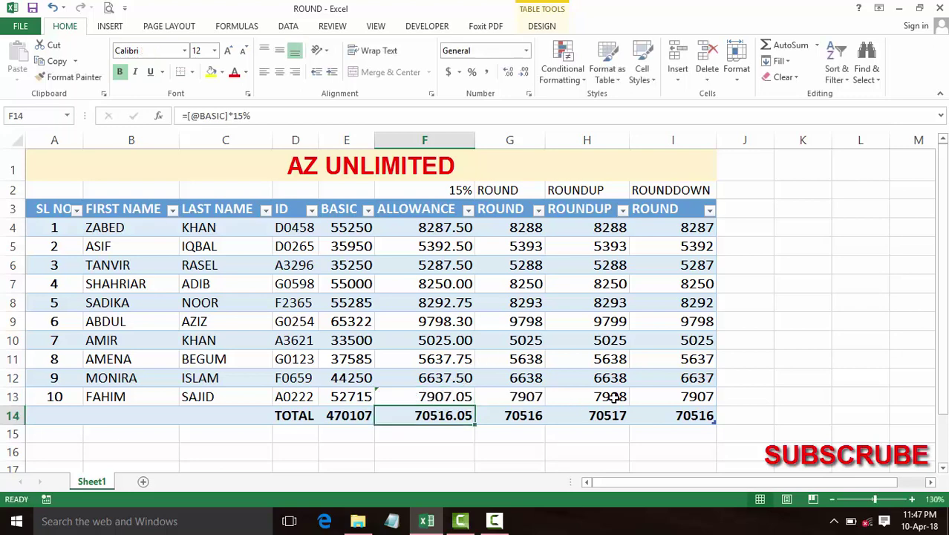
click(613, 398)
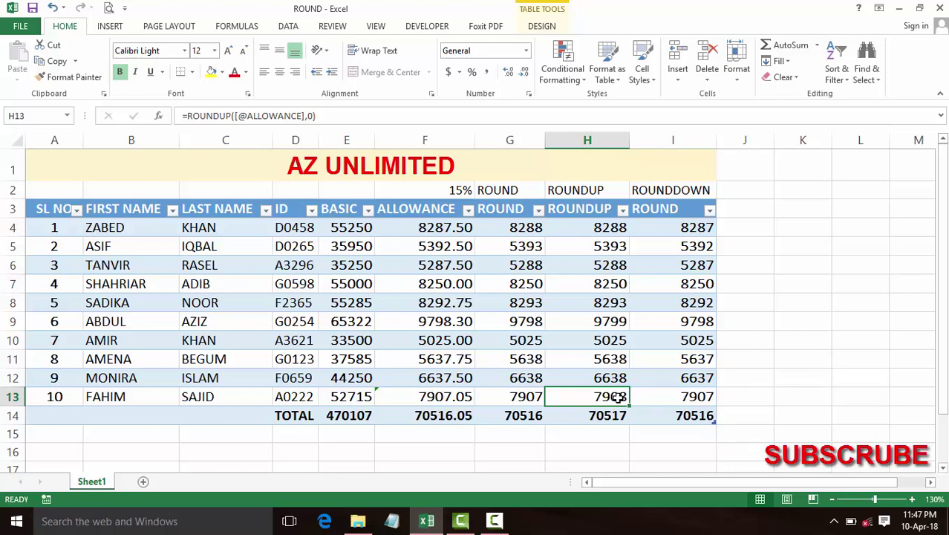
key(Left)
key(Left)
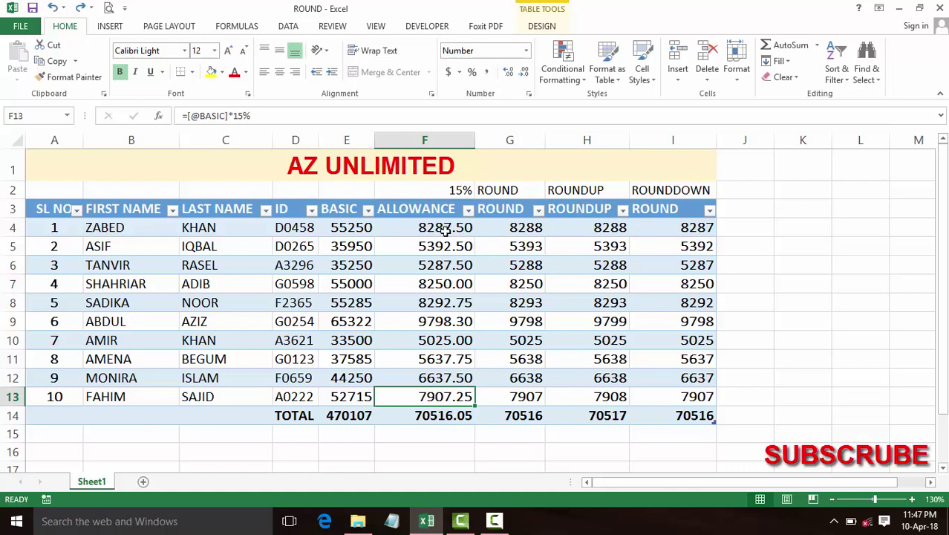
click(450, 306)
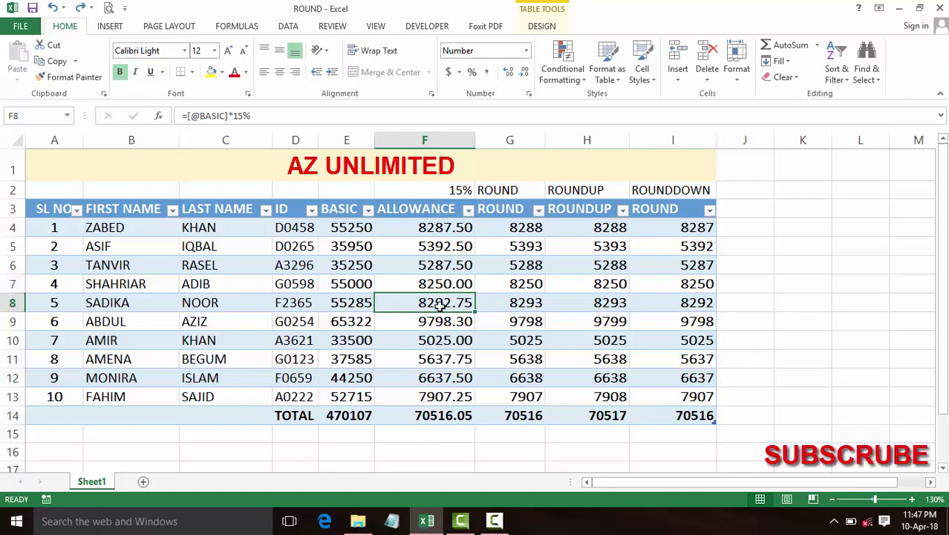
click(658, 234)
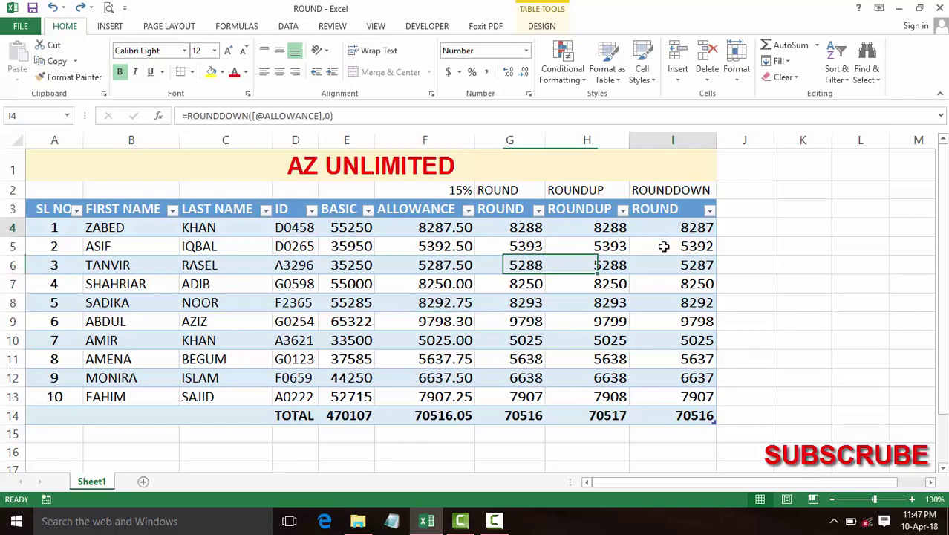
key(ctrl+shift+Down)
key(Delete)
click(658, 233)
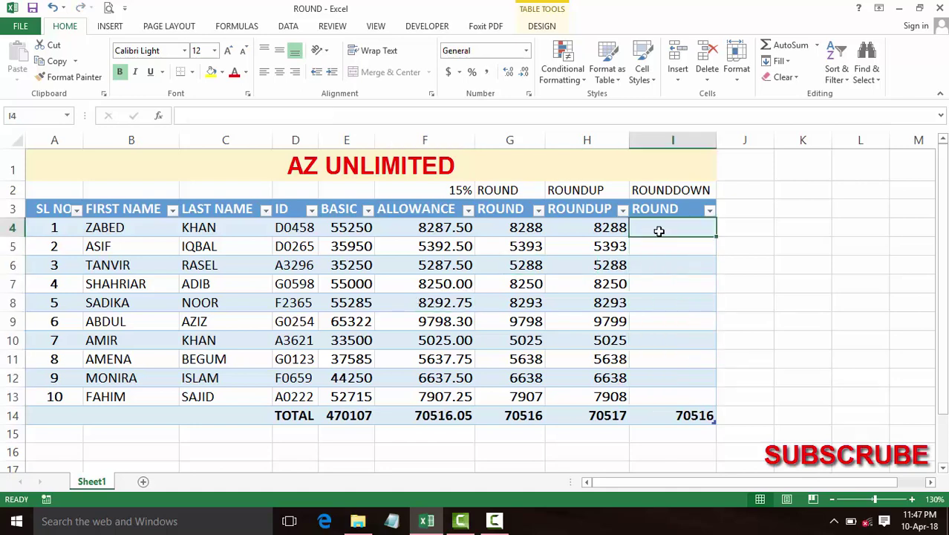
text(=ro)
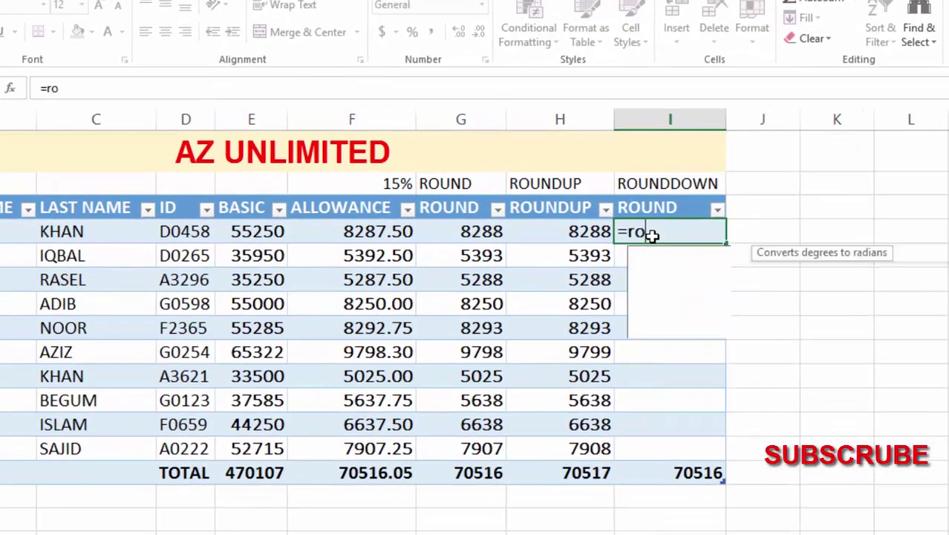
text(unddo)
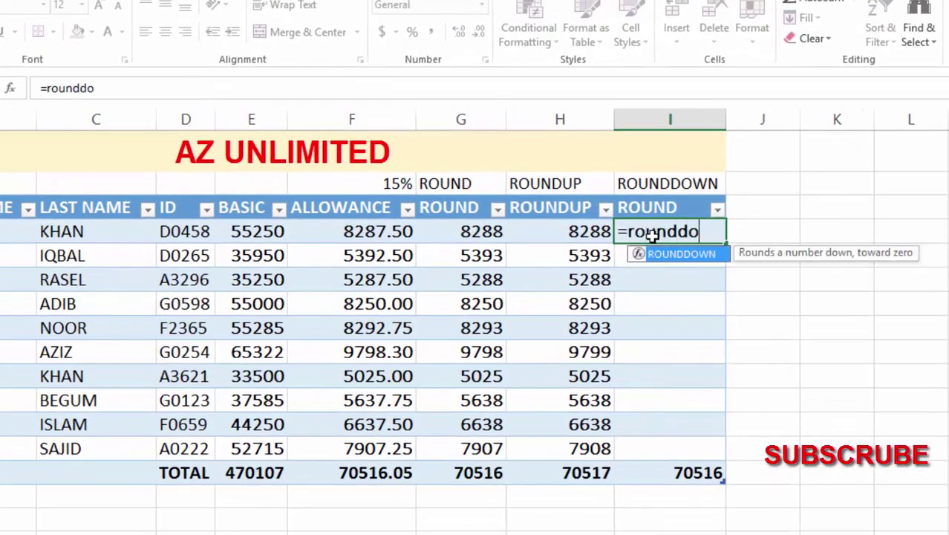
text(u)
text(()
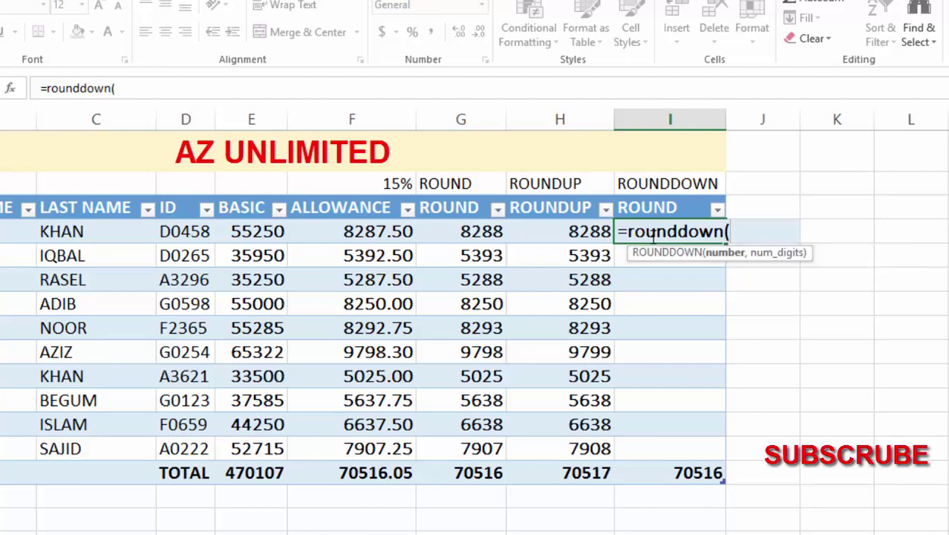
click(398, 230)
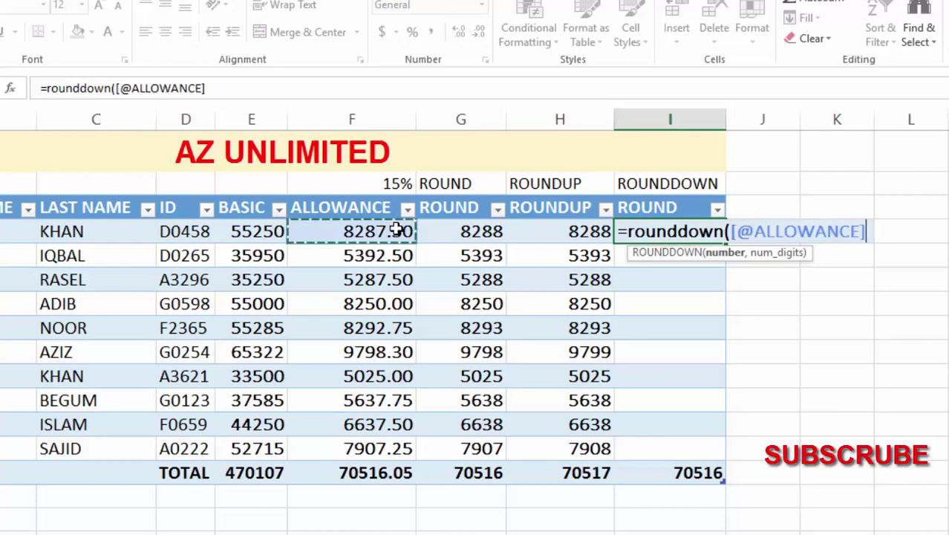
text(,)
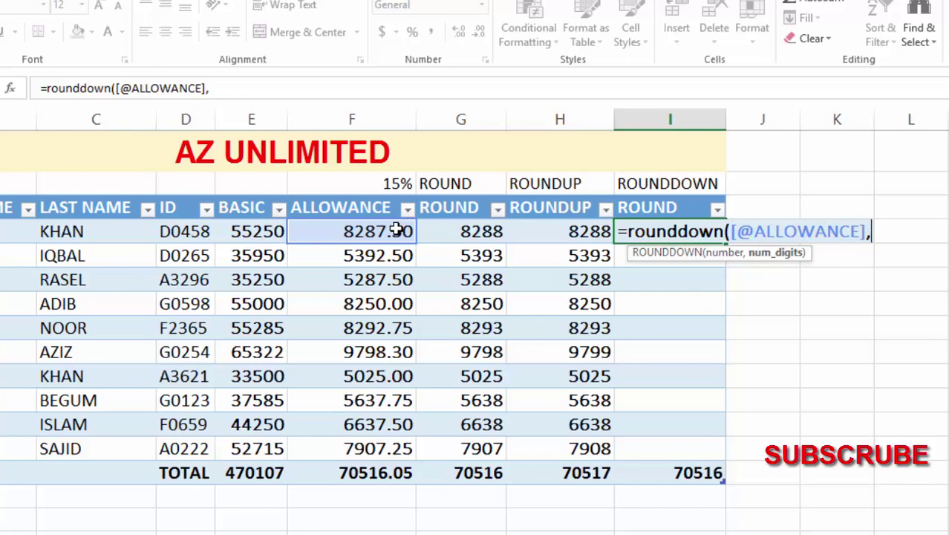
text(0)
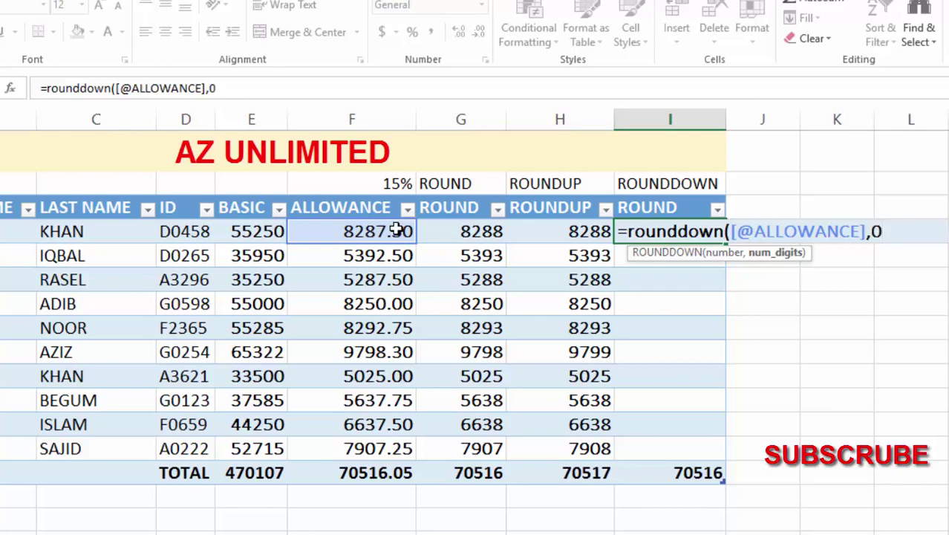
text())
key(Return)
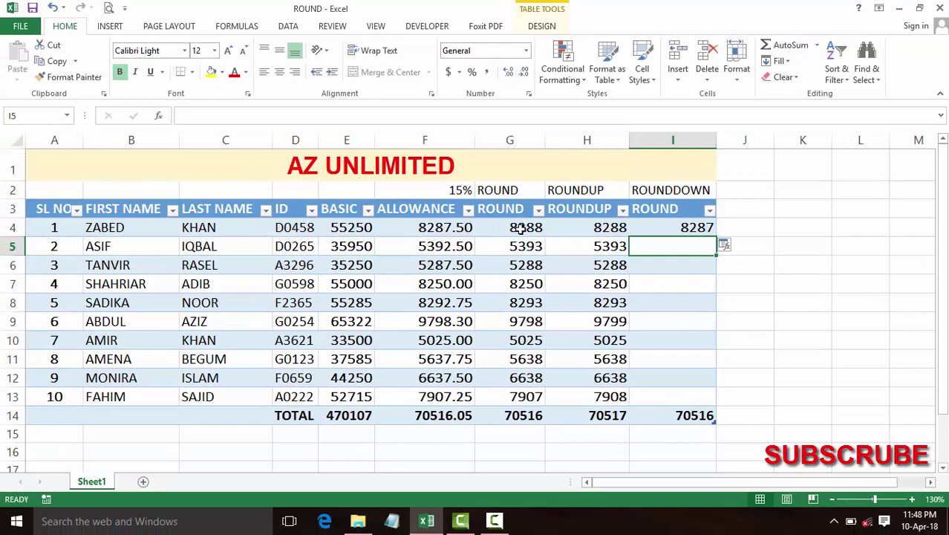
Step: Compare the G4, H4 and I4 formulas, then fill ROUNDDOWN down to I13 for a 70516 total
click(522, 228)
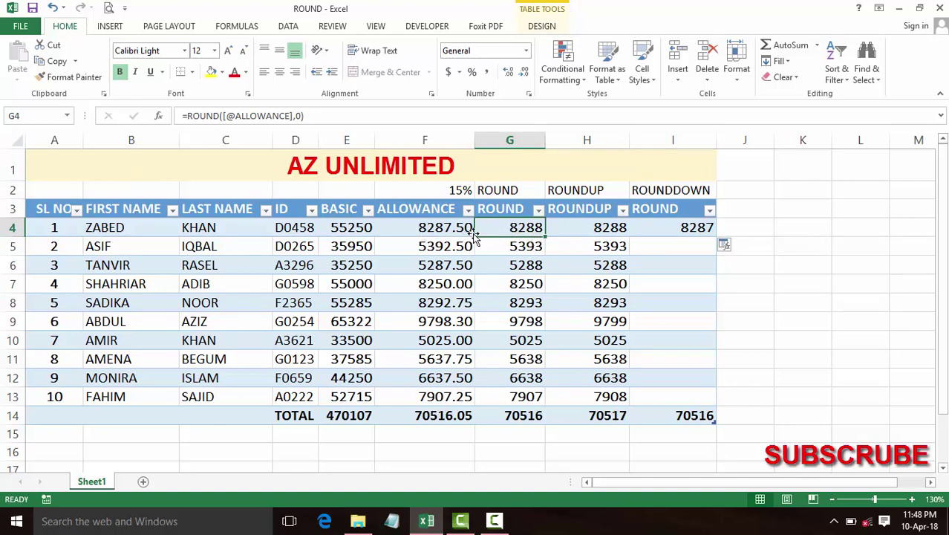
click(598, 229)
click(683, 227)
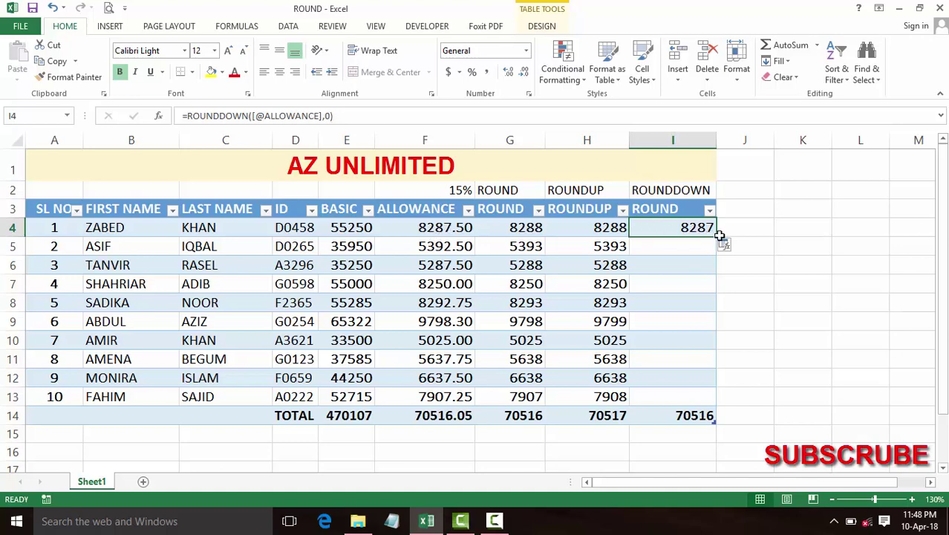
drag(713, 236, 696, 397)
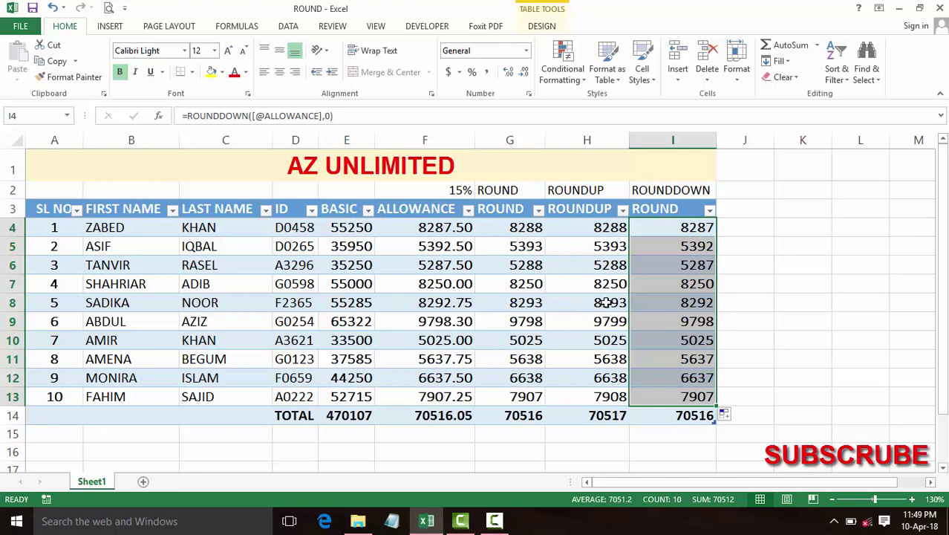
click(454, 303)
click(688, 305)
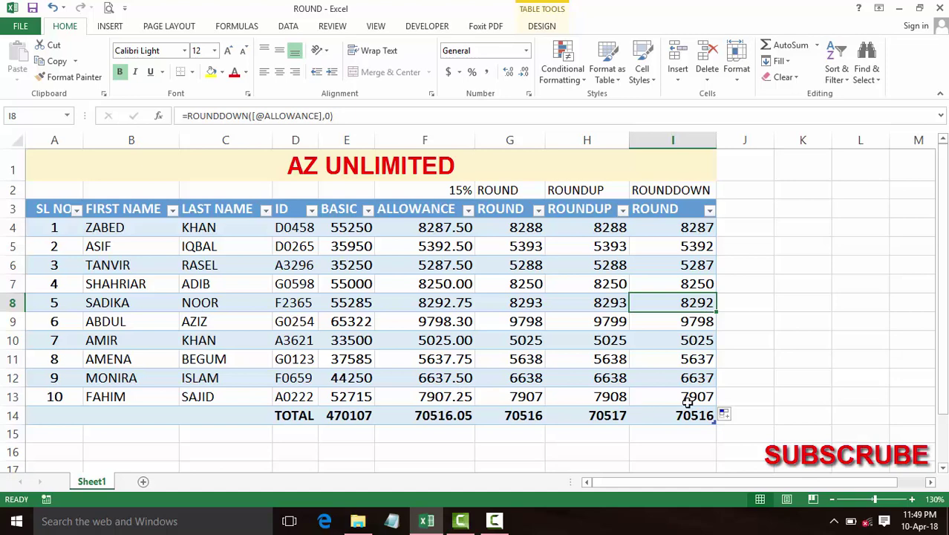
click(473, 361)
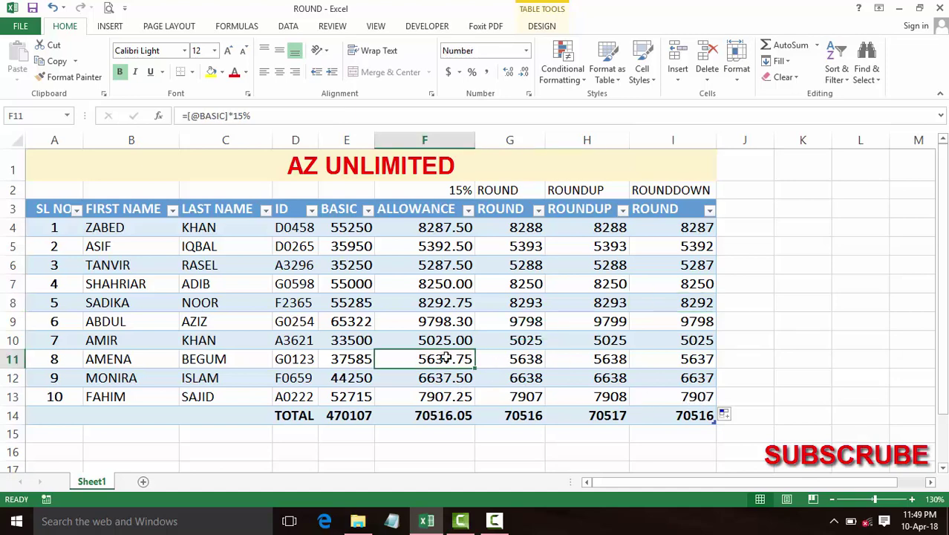
click(692, 360)
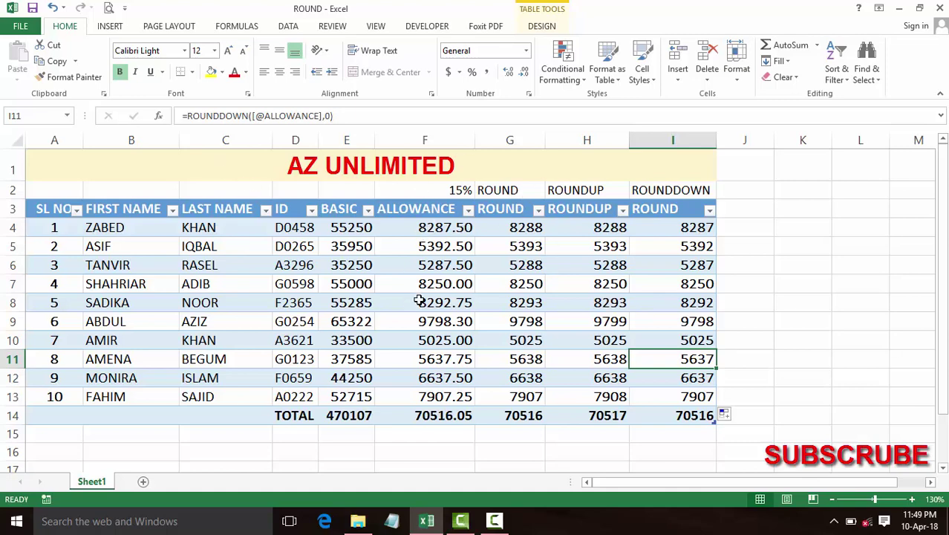
click(731, 233)
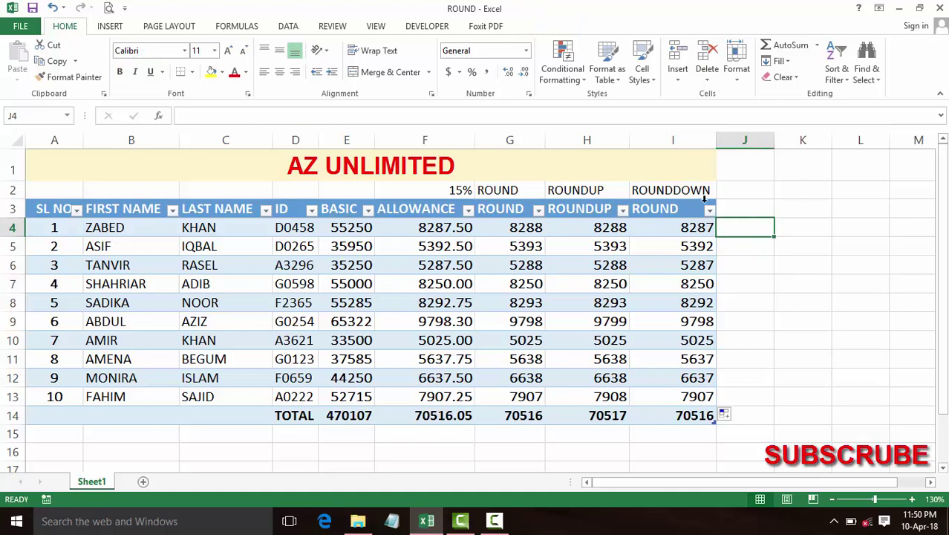